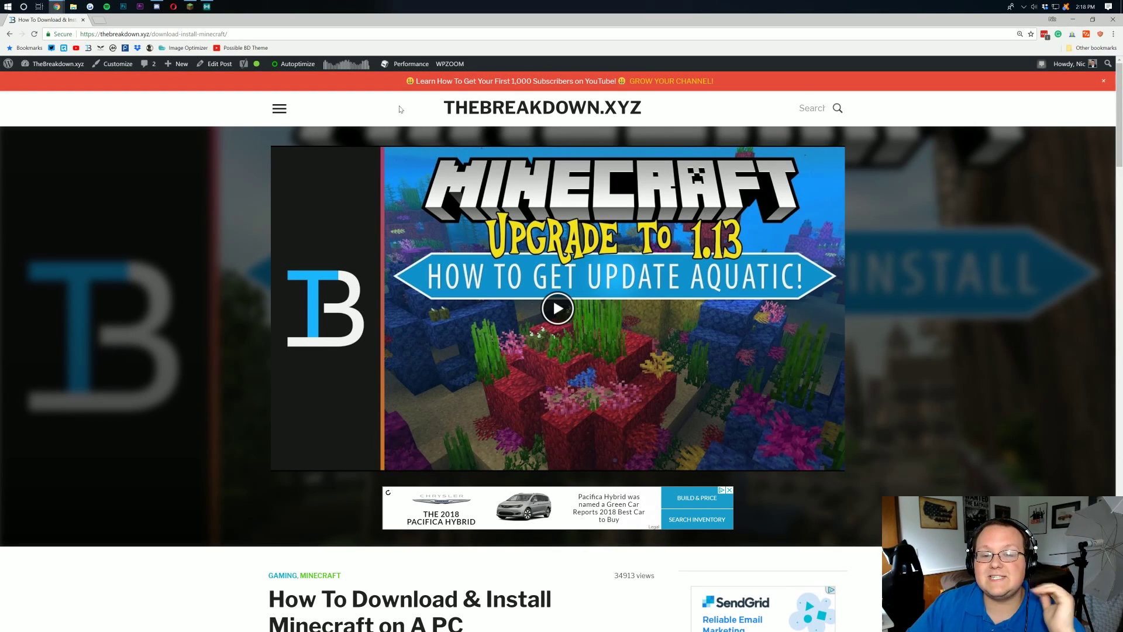
{"action": "scroll", "coordinate": [492, 219], "scroll_direction": "down", "scroll_amount": 6}
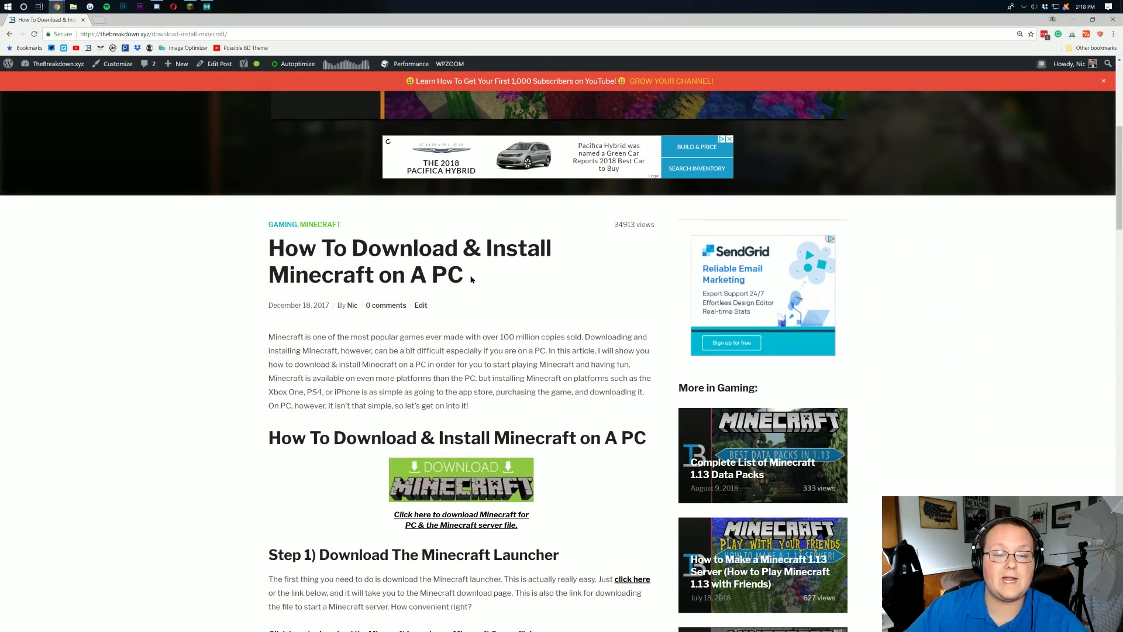
{"action": "left_click_drag", "start_coordinate": [471, 280], "coordinate": [269, 248]}
{"action": "left_click", "coordinate": [275, 257]}
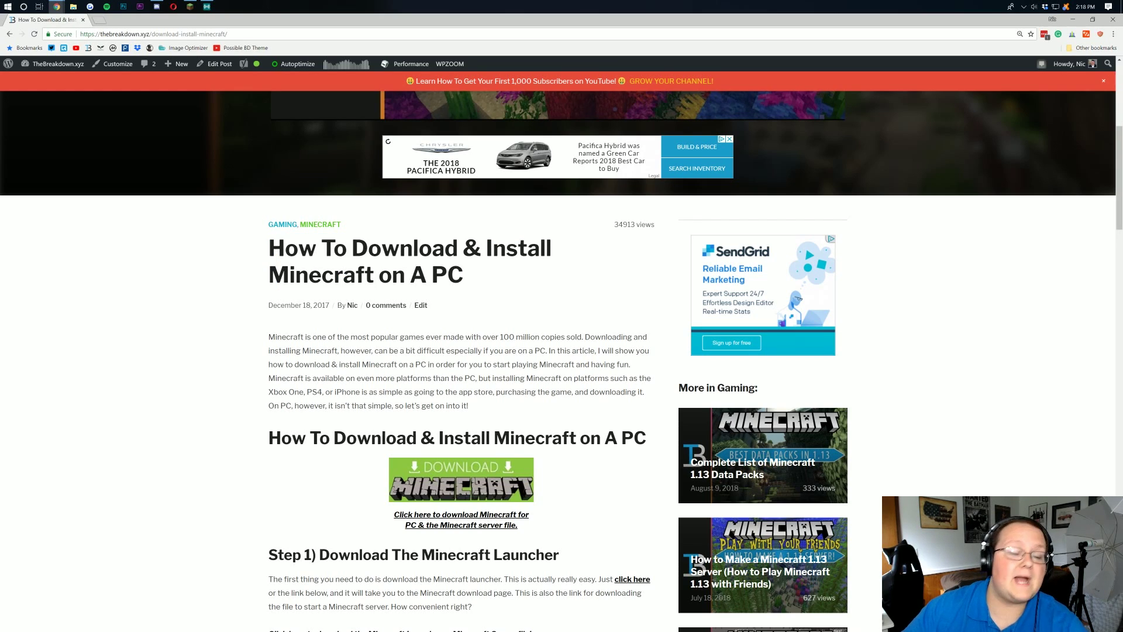
{"action": "scroll", "coordinate": [282, 262], "scroll_direction": "up", "scroll_amount": 6}
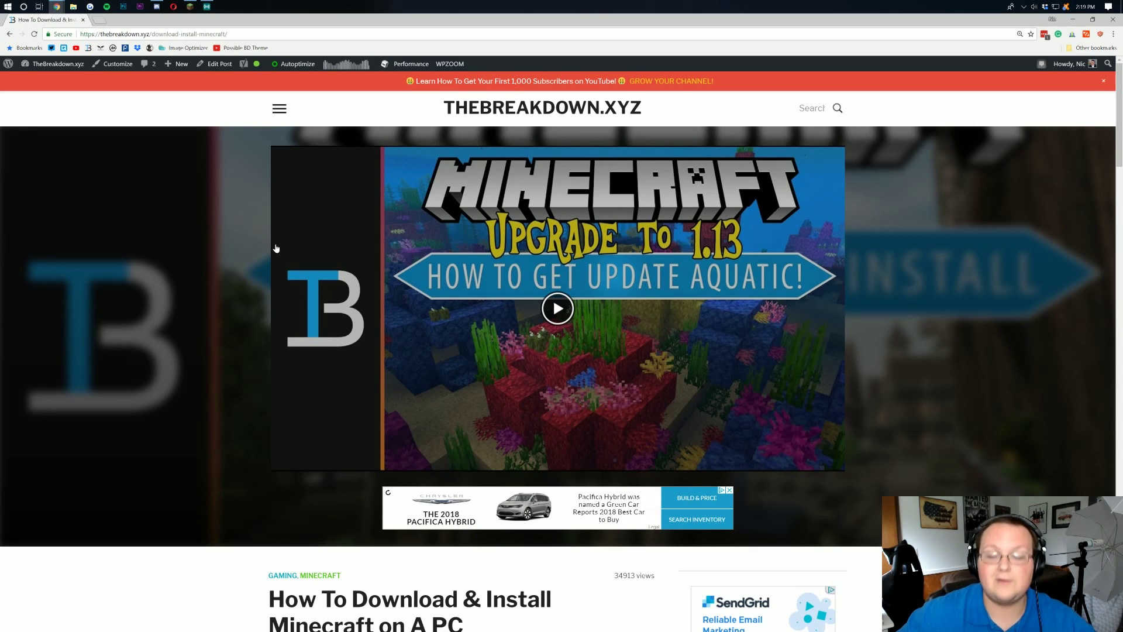
{"action": "scroll", "coordinate": [751, 238], "scroll_direction": "down", "scroll_amount": 1}
{"action": "scroll", "coordinate": [751, 239], "scroll_direction": "up", "scroll_amount": 1}
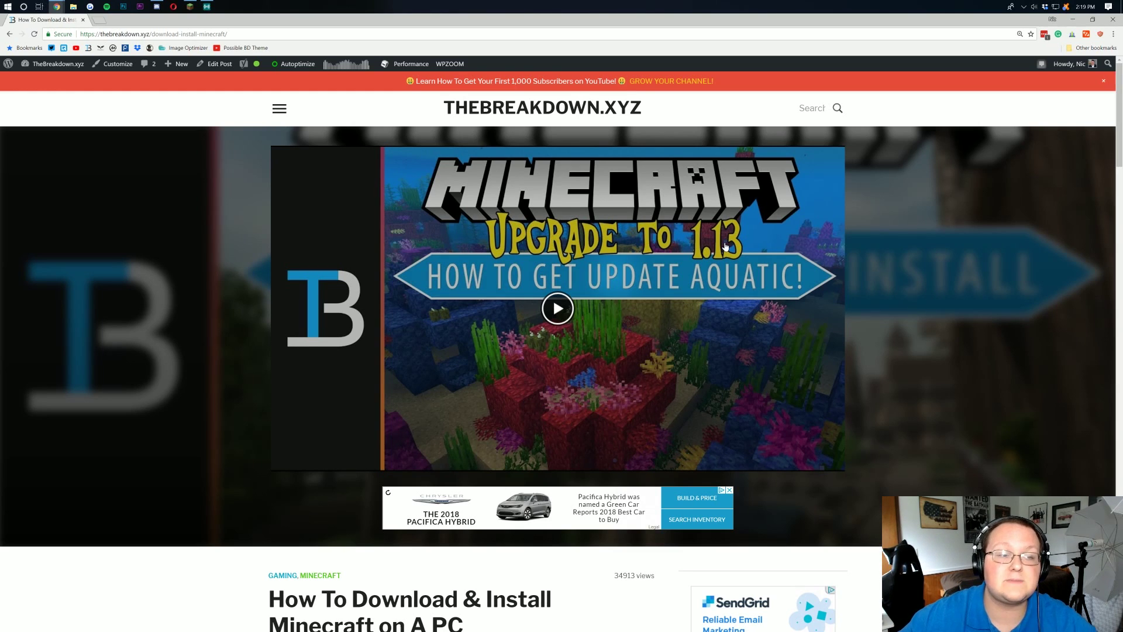
Switch to the Minecraft Launcher, then expand and collapse its navigation options
{"action": "left_click", "coordinate": [190, 6]}
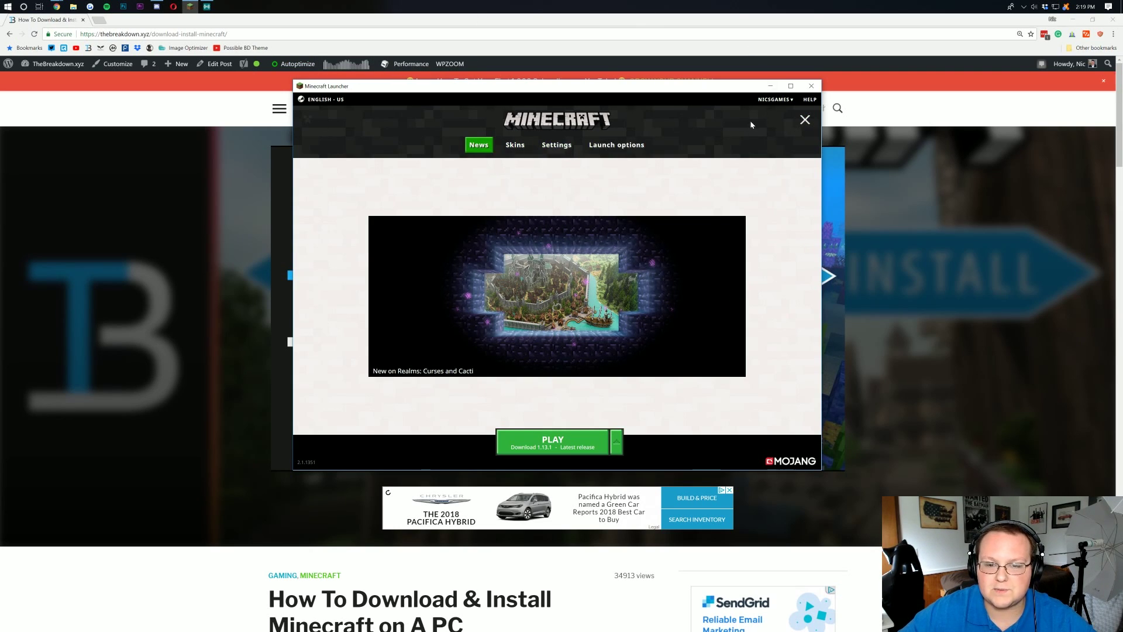
{"action": "left_click", "coordinate": [804, 120]}
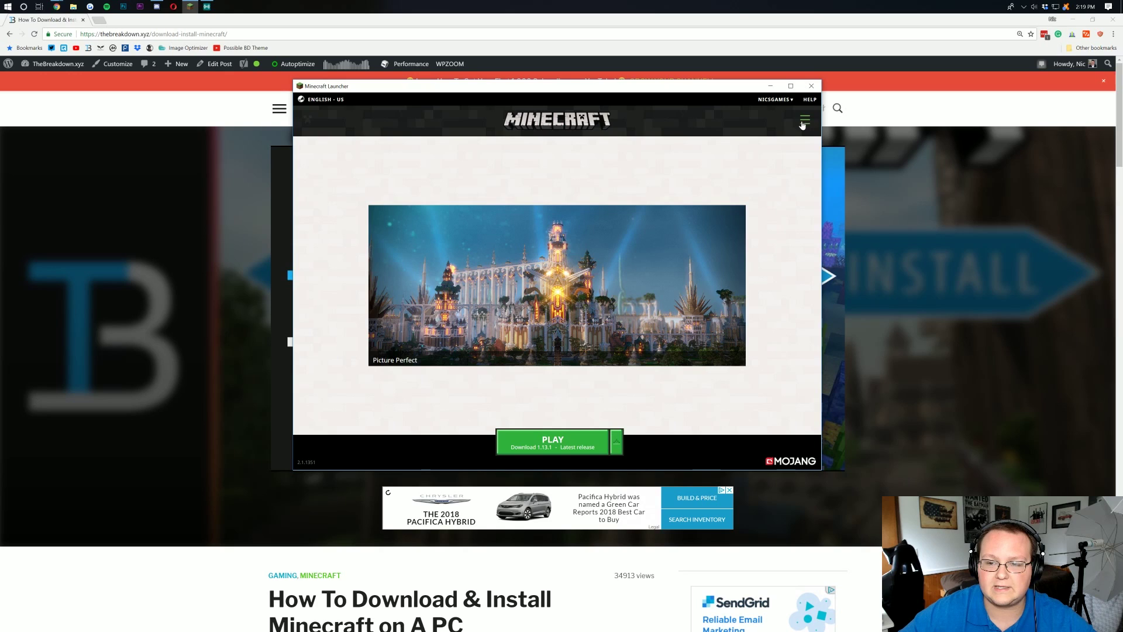
{"action": "left_click", "coordinate": [804, 121]}
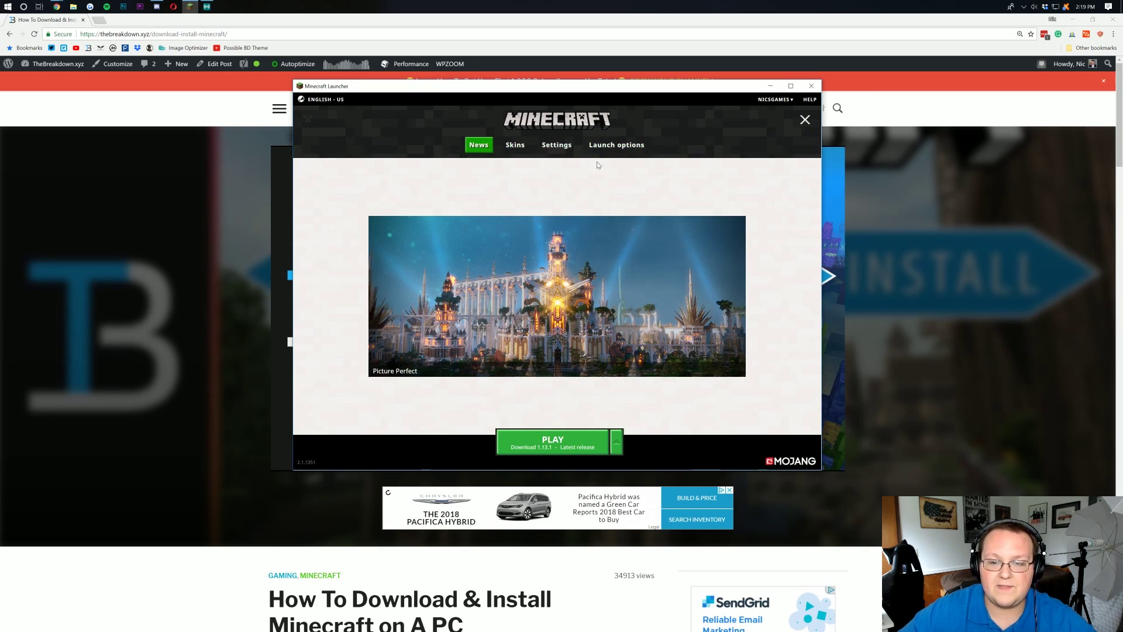
{"action": "left_click", "coordinate": [805, 120]}
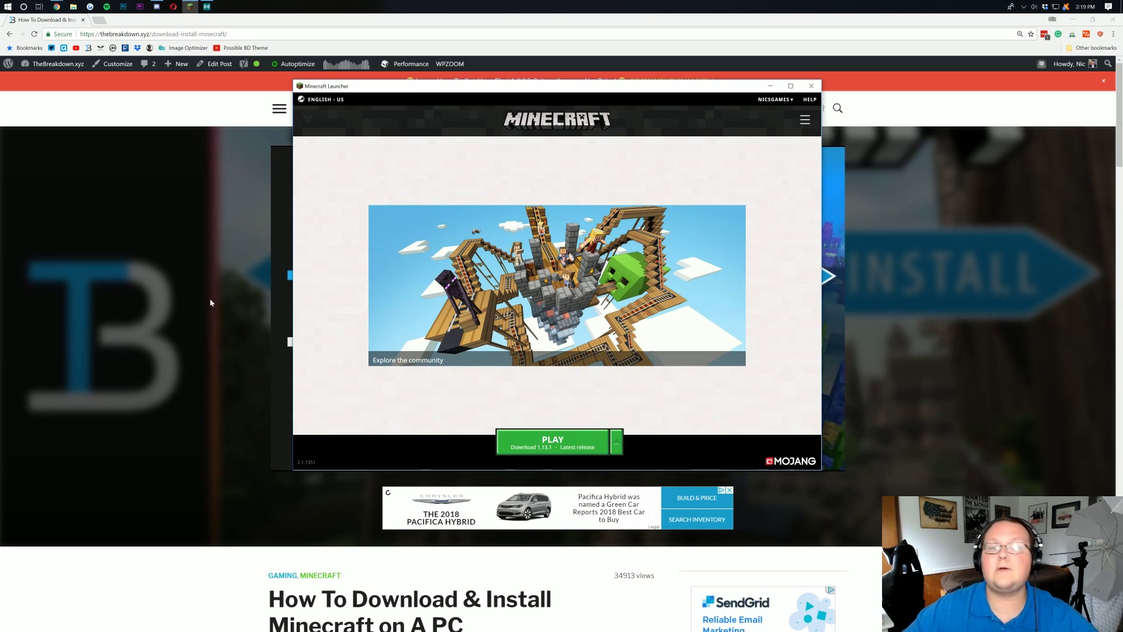
Return to the browser article and follow its Minecraft download link to the Java Edition download page
{"action": "left_click", "coordinate": [193, 297]}
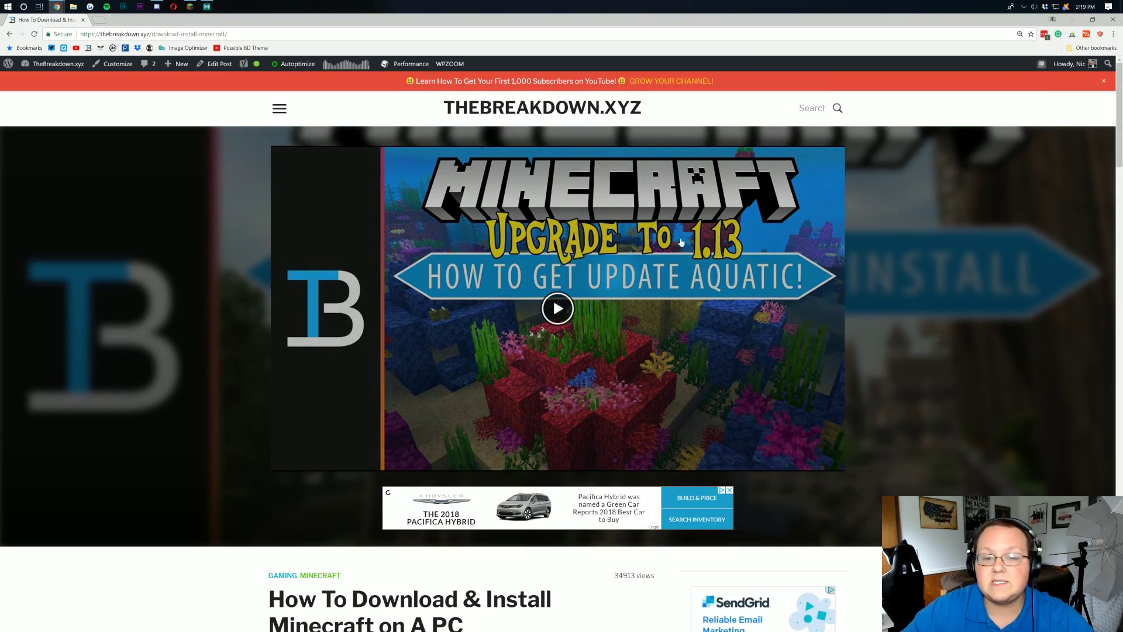
{"action": "scroll", "coordinate": [464, 321], "scroll_direction": "down", "scroll_amount": 1}
{"action": "scroll", "coordinate": [464, 320], "scroll_direction": "down", "scroll_amount": 20}
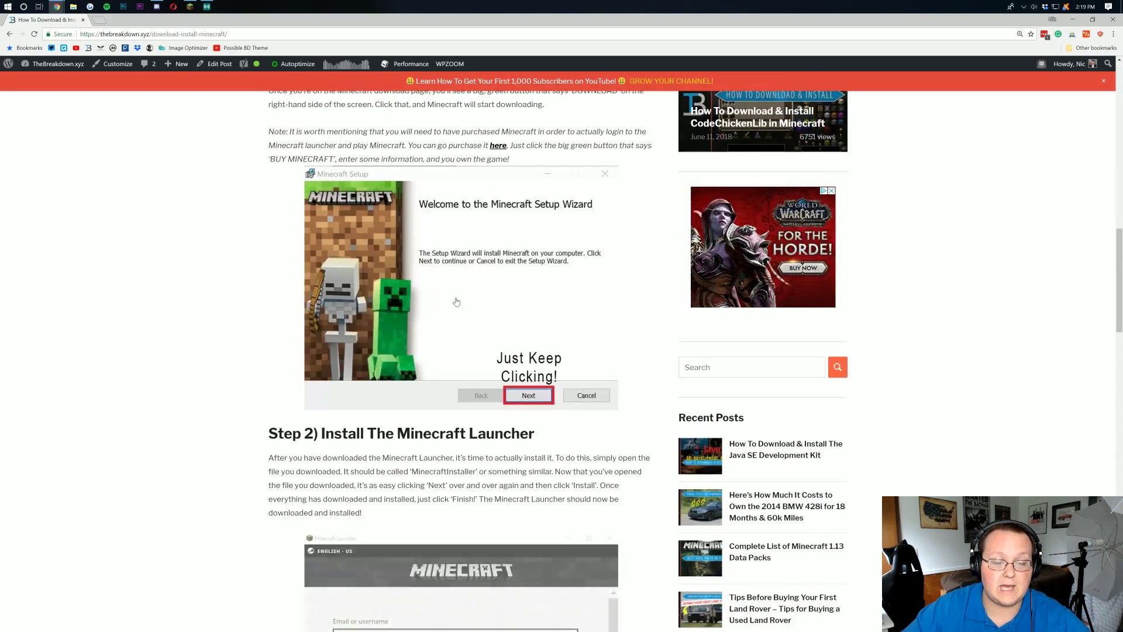
{"action": "scroll", "coordinate": [456, 301], "scroll_direction": "down", "scroll_amount": 5}
{"action": "scroll", "coordinate": [456, 301], "scroll_direction": "up", "scroll_amount": 7}
{"action": "scroll", "coordinate": [457, 301], "scroll_direction": "up", "scroll_amount": 4}
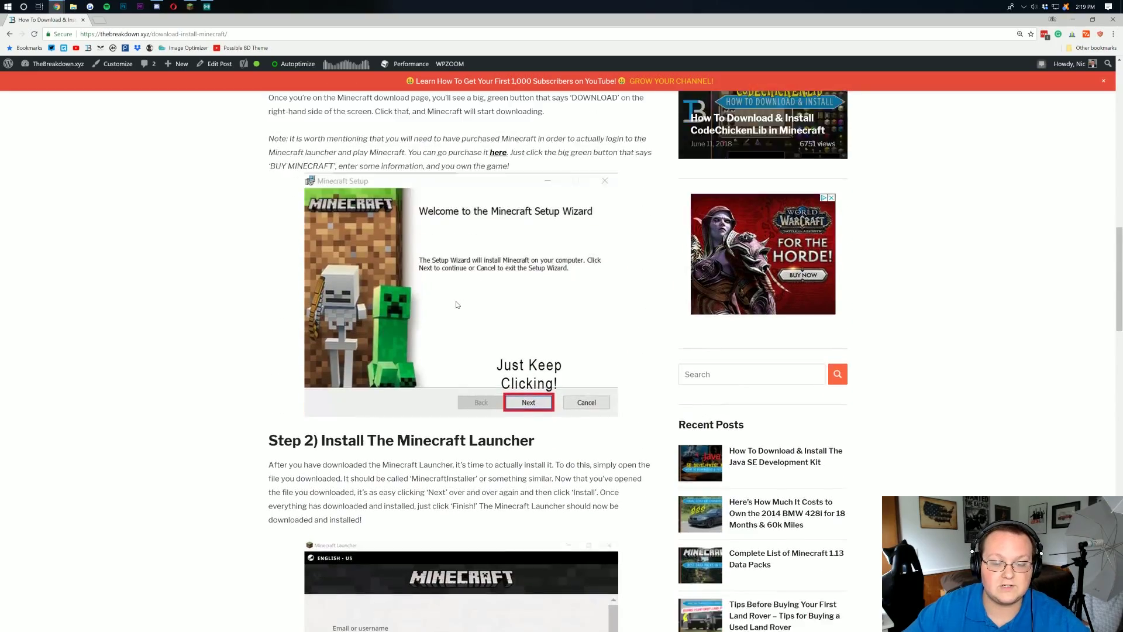
{"action": "scroll", "coordinate": [458, 308], "scroll_direction": "down", "scroll_amount": 15}
{"action": "scroll", "coordinate": [458, 307], "scroll_direction": "up", "scroll_amount": 16}
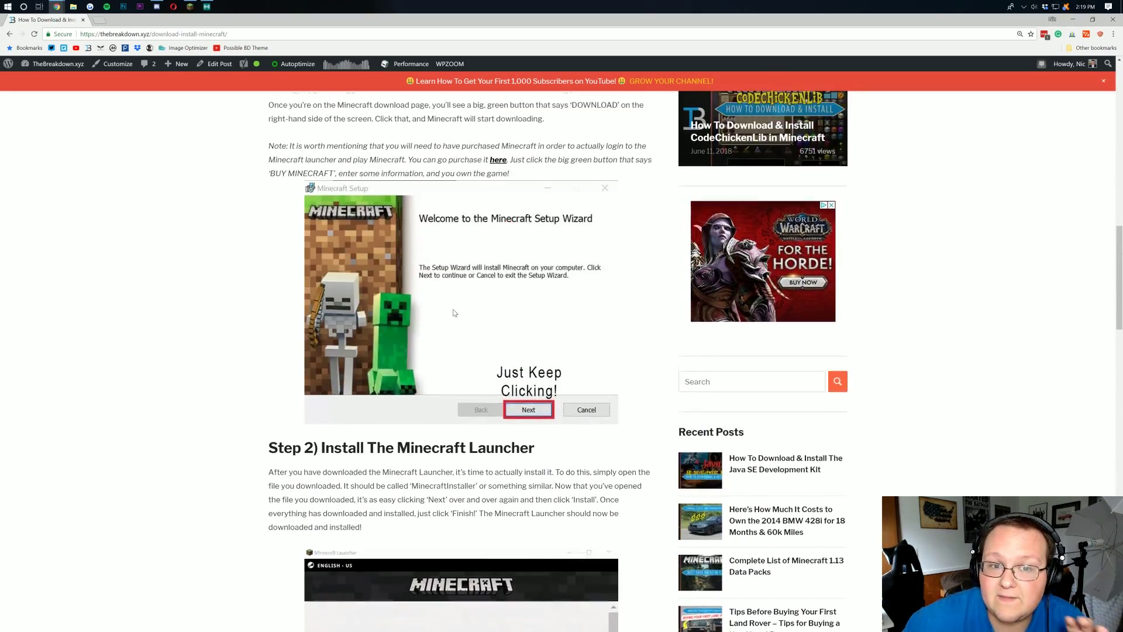
{"action": "scroll", "coordinate": [455, 313], "scroll_direction": "up", "scroll_amount": 6}
{"action": "left_click", "coordinate": [461, 300]}
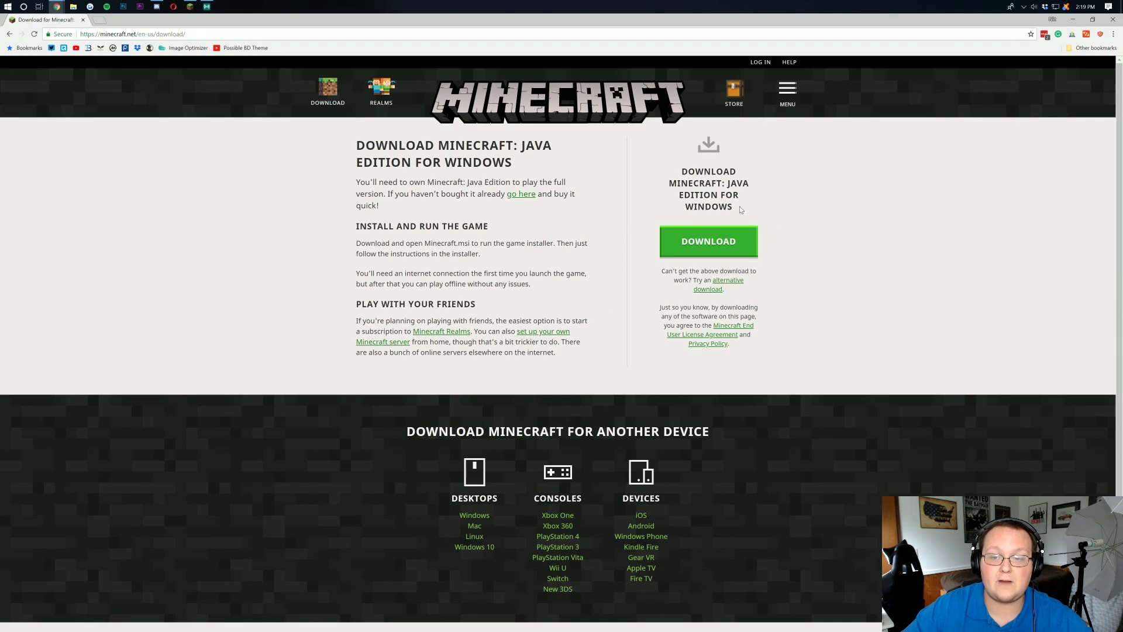
View the Minecraft store page and return to the Java Edition download page
{"action": "left_click", "coordinate": [734, 92]}
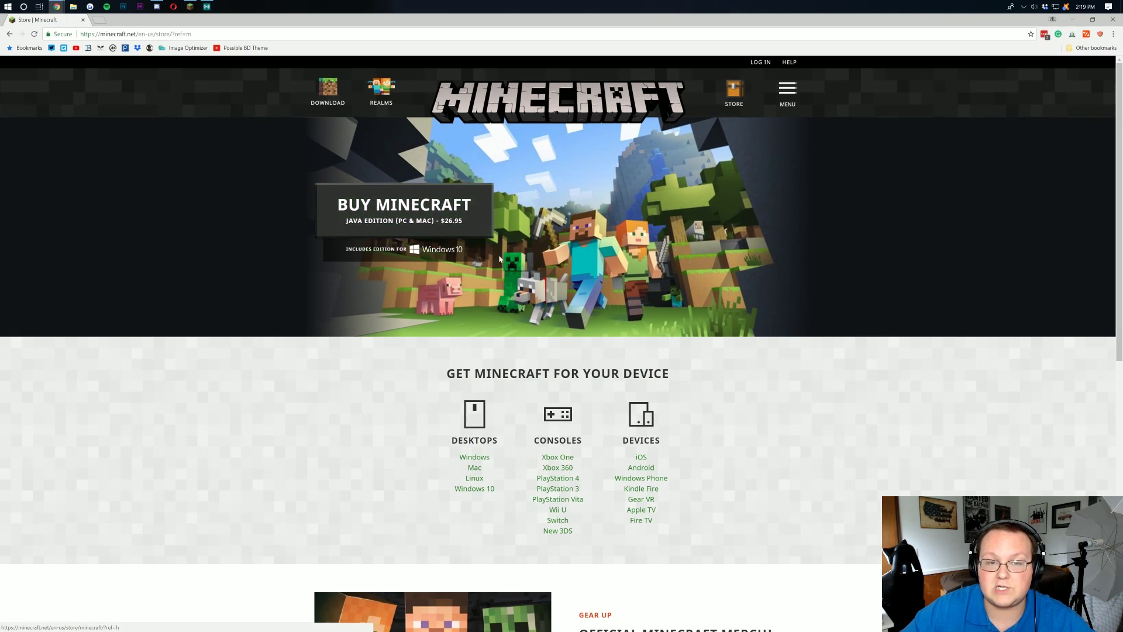
{"action": "key", "text": "alt+Left"}
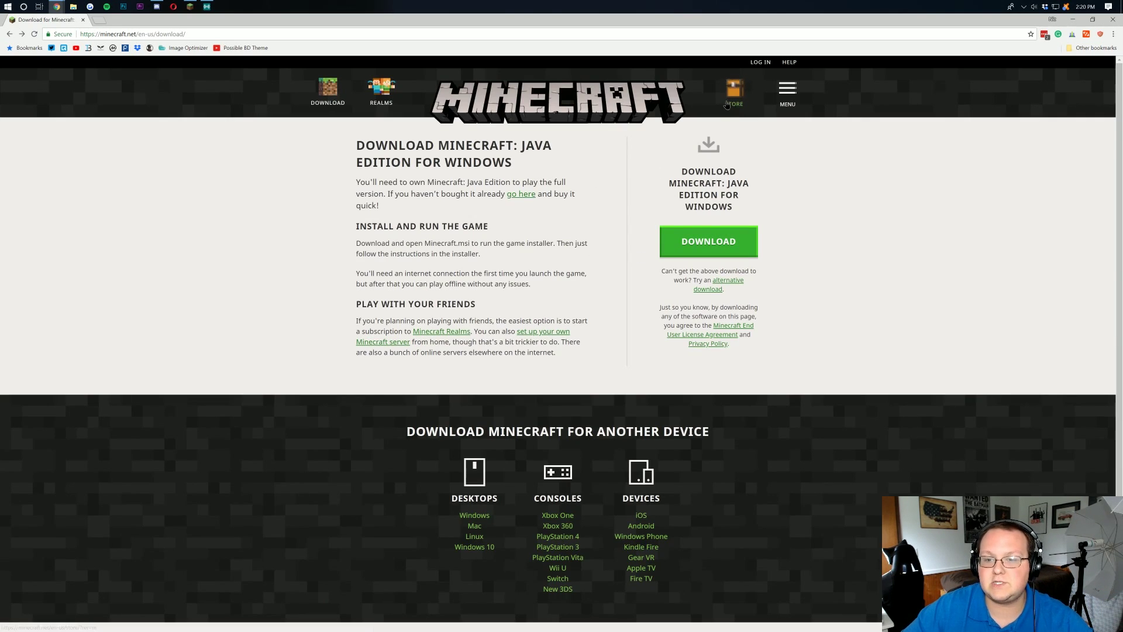
{"action": "left_click", "coordinate": [724, 106]}
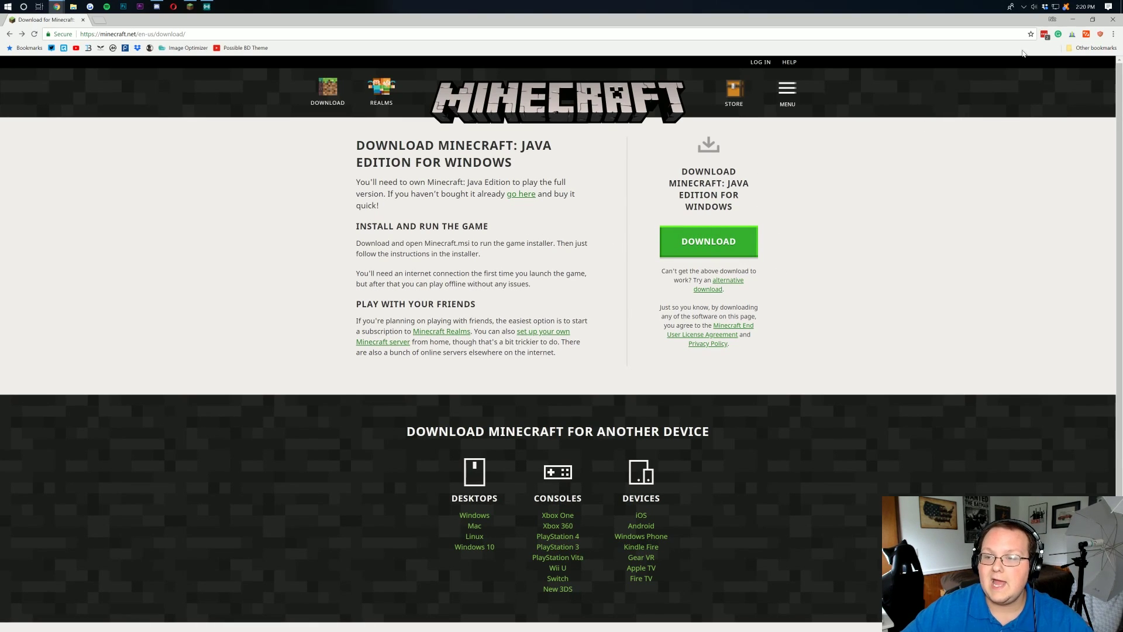
Minimize the browser and open the launch options in the Minecraft Launcher
{"action": "left_click", "coordinate": [1073, 19]}
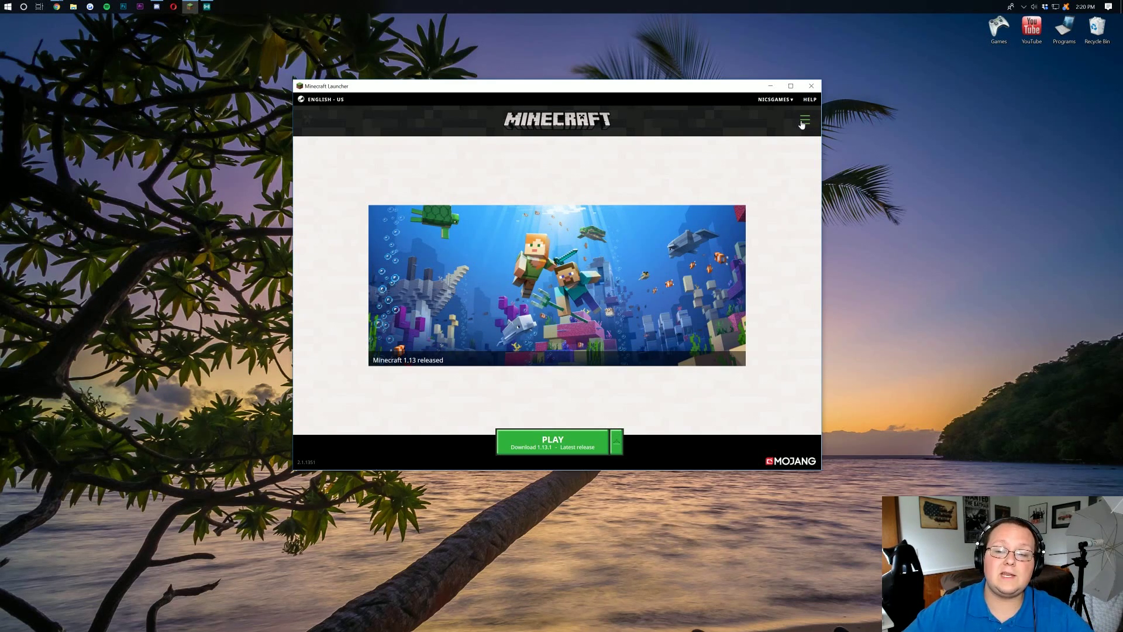
{"action": "left_click", "coordinate": [803, 123]}
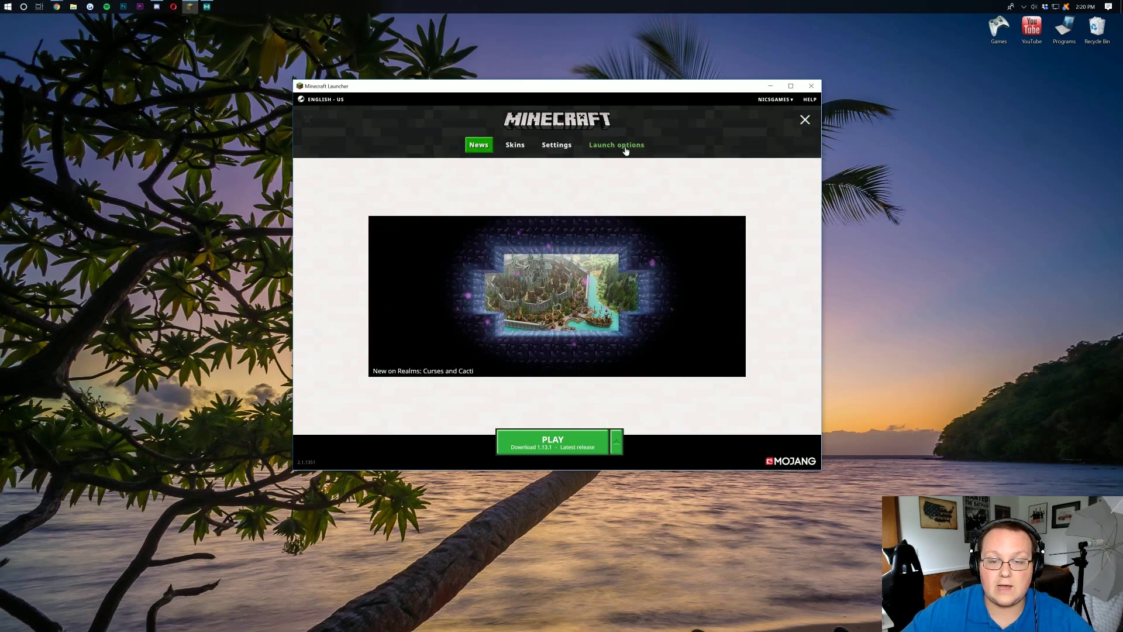
{"action": "left_click", "coordinate": [625, 151]}
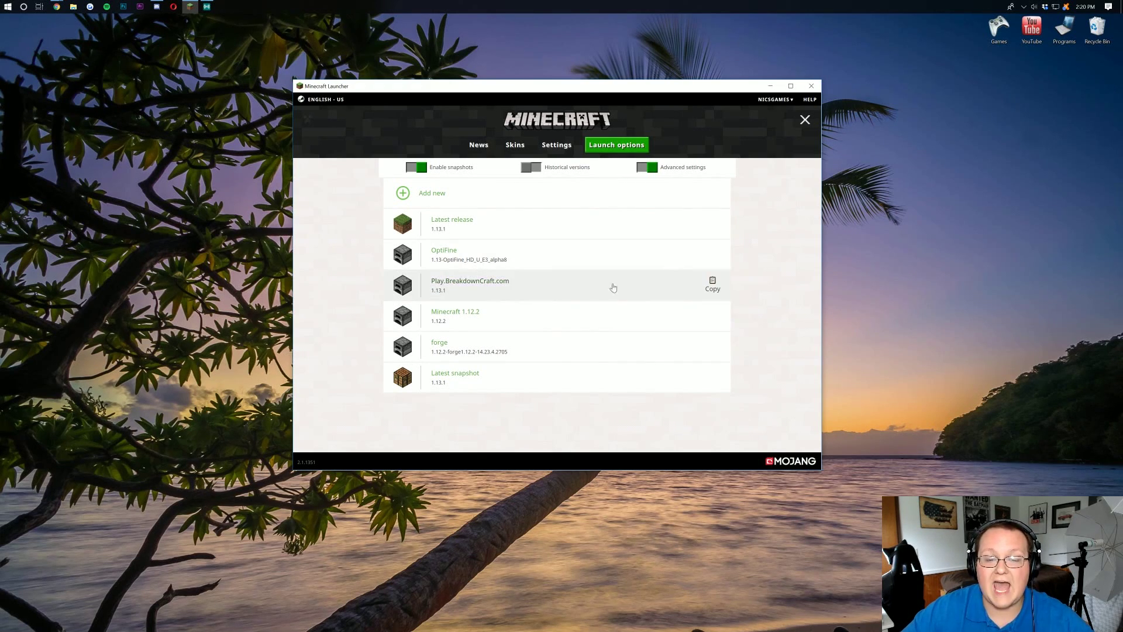
Add a launch configuration named Play.BreakdownCraft.com that uses the version Latest release (1.13.1)
{"action": "left_click", "coordinate": [433, 194]}
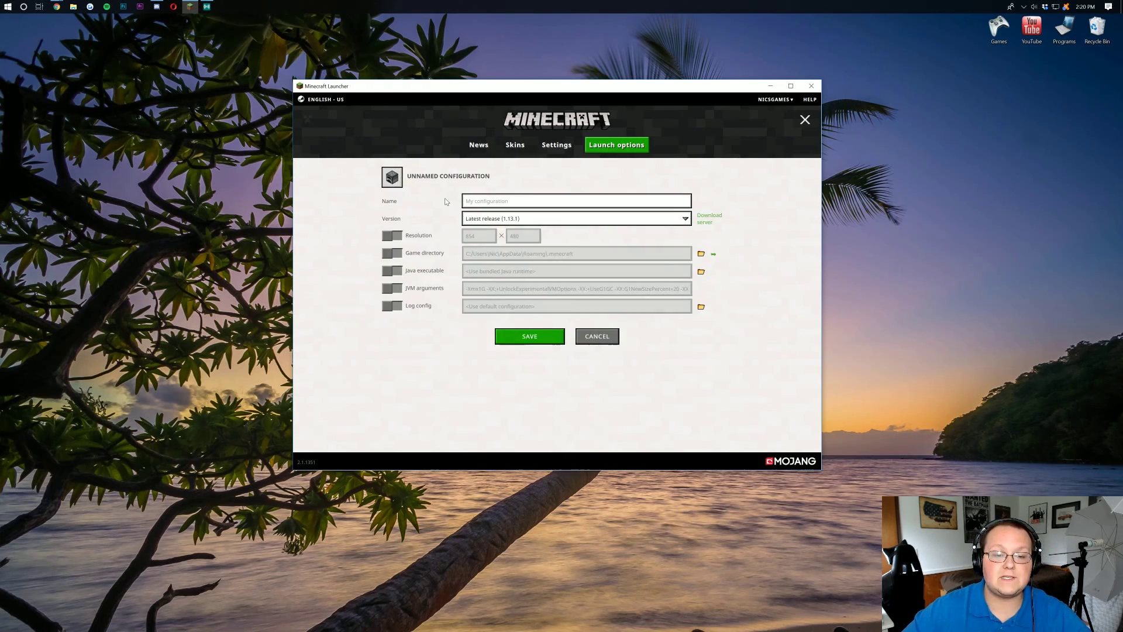
{"action": "type", "text": "Play."}
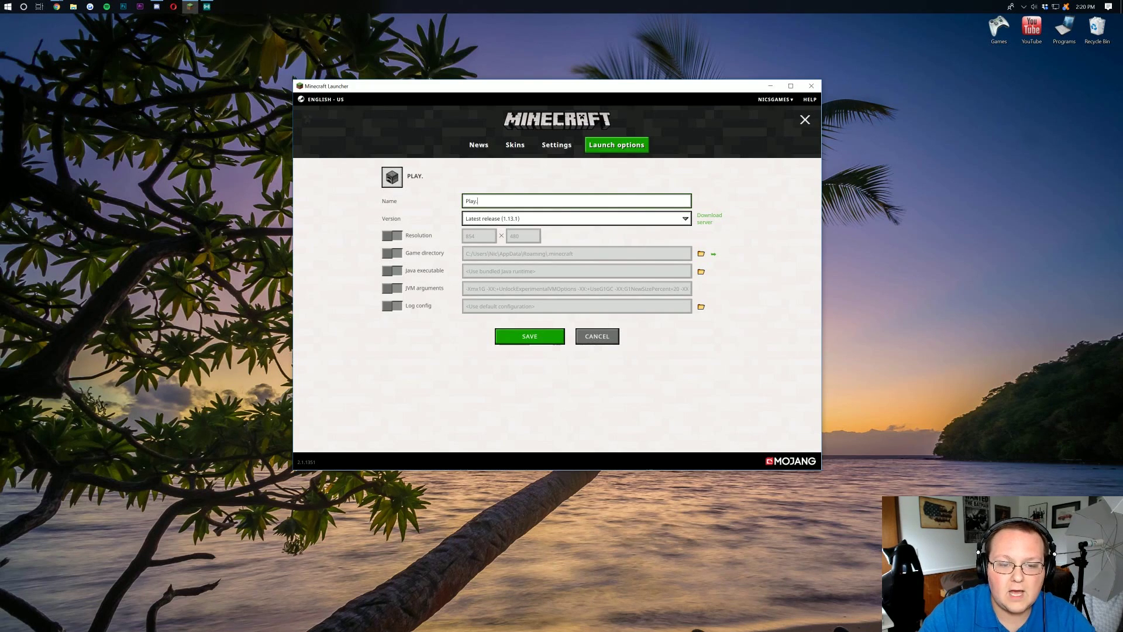
{"action": "type", "text": "BreakdownCraft.com"}
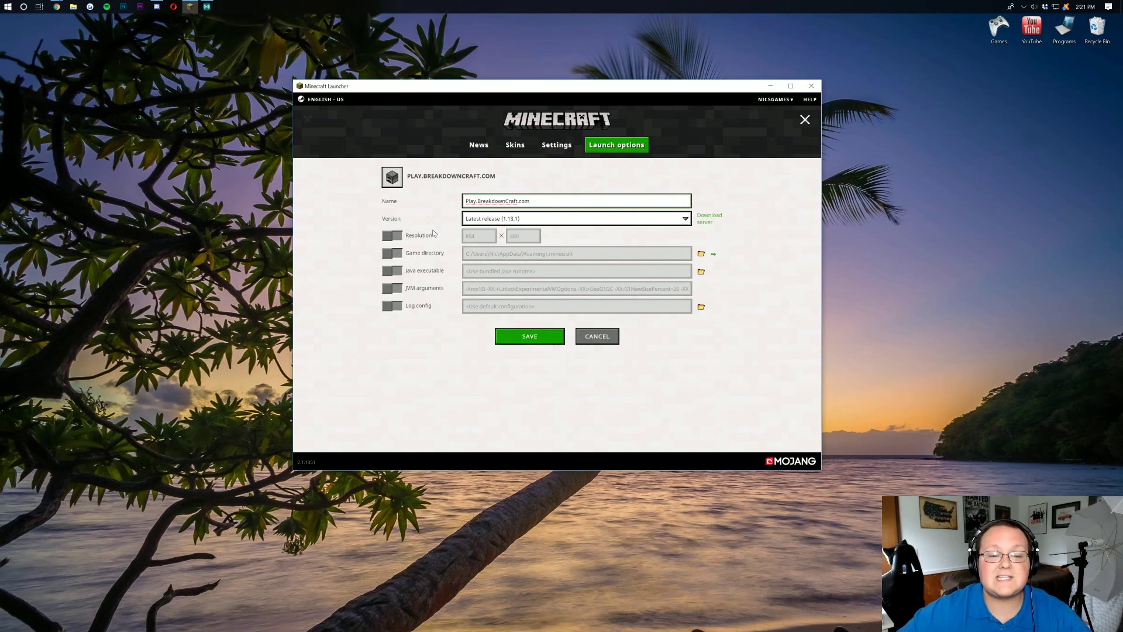
{"action": "left_click", "coordinate": [502, 221]}
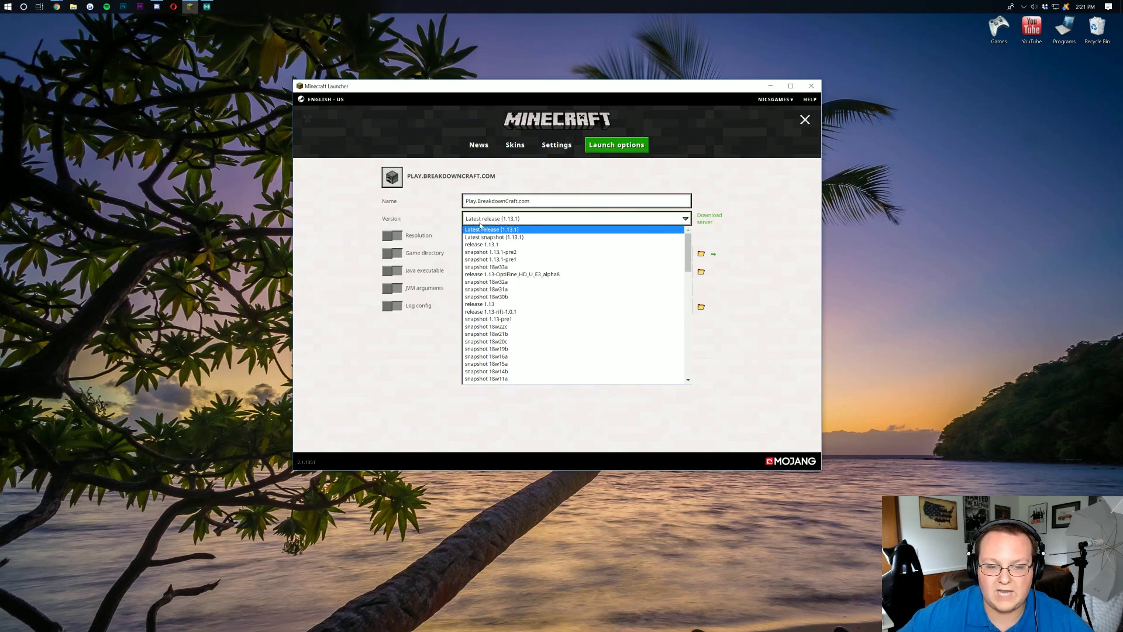
{"action": "left_click", "coordinate": [511, 229]}
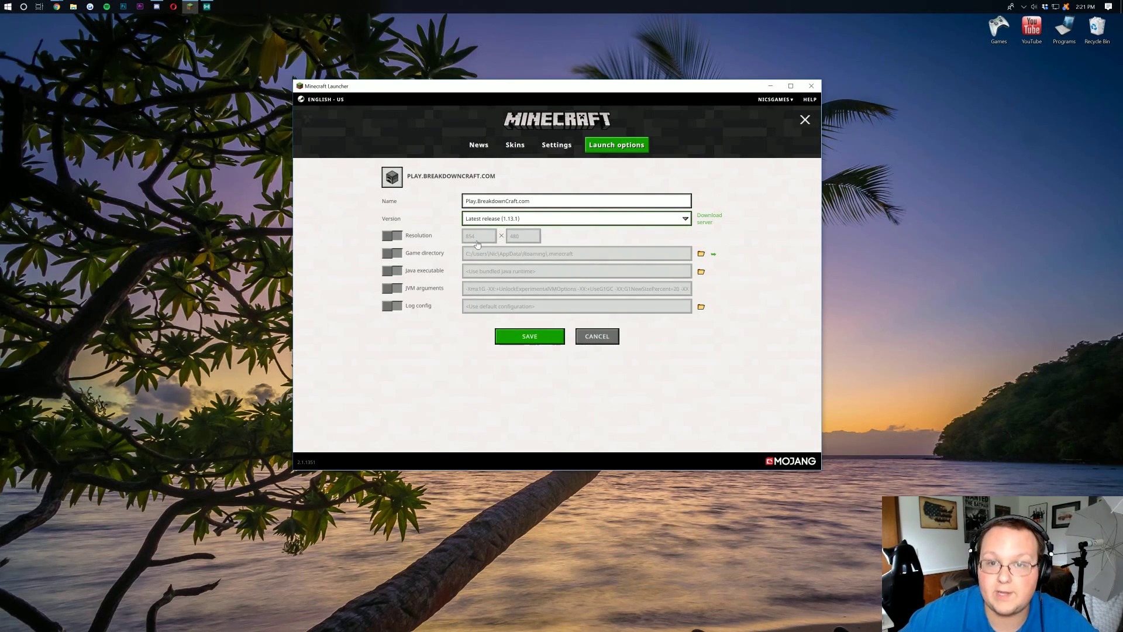
Enable a custom resolution of 1920 × 1080 for the new configuration and save it
{"action": "left_click", "coordinate": [396, 237]}
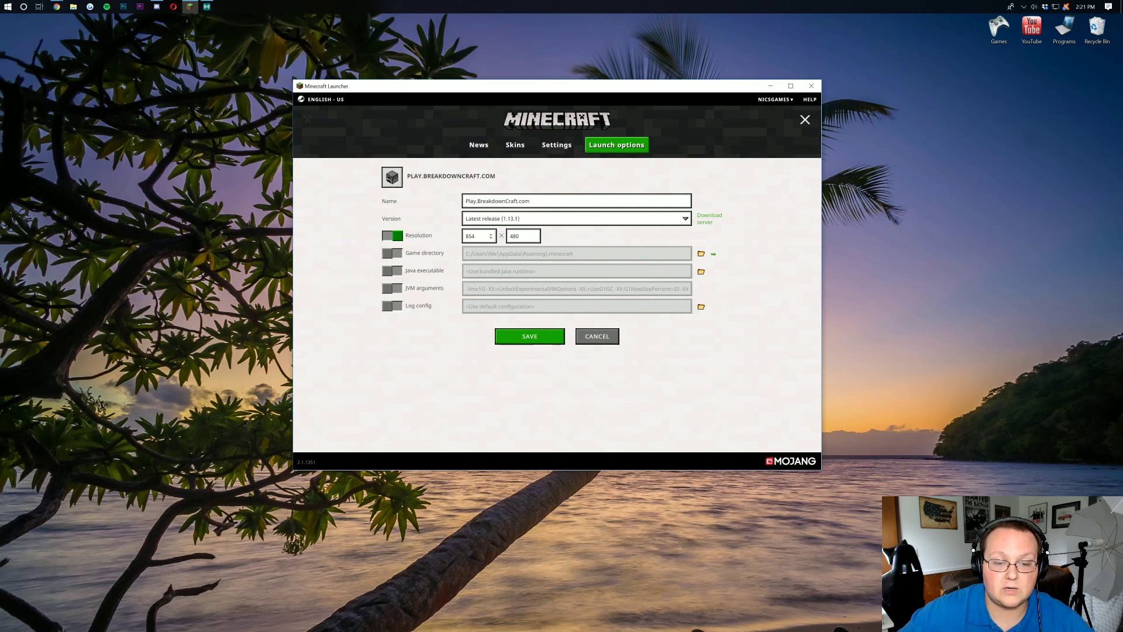
{"action": "key", "text": "Tab"}
{"action": "type", "text": "1"}
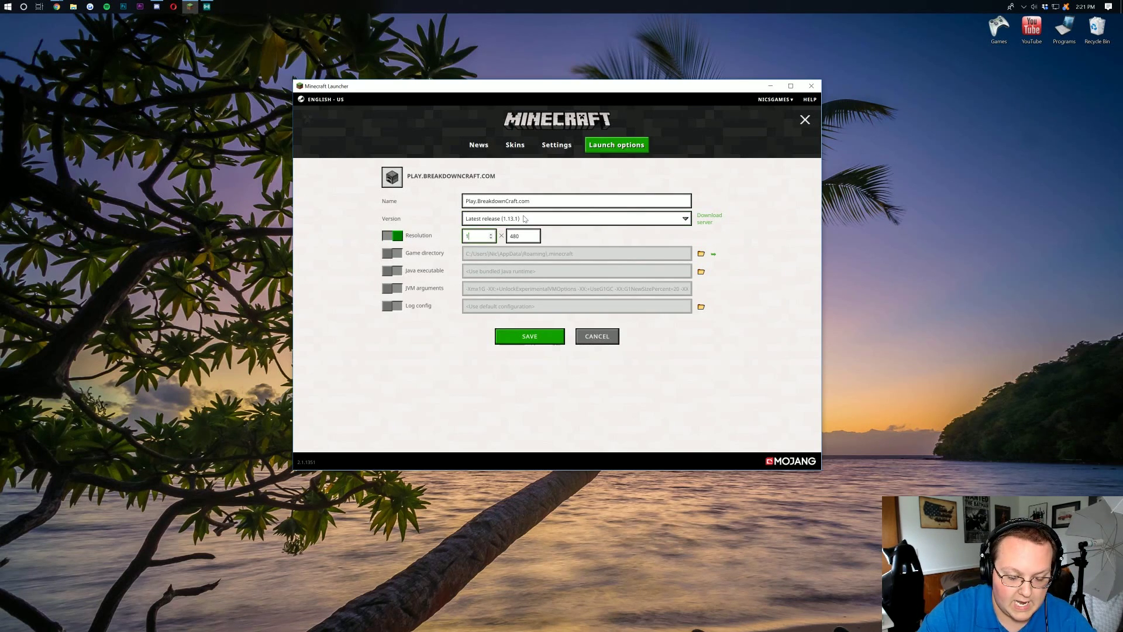
{"action": "key", "text": "Tab"}
{"action": "type", "text": "10"}
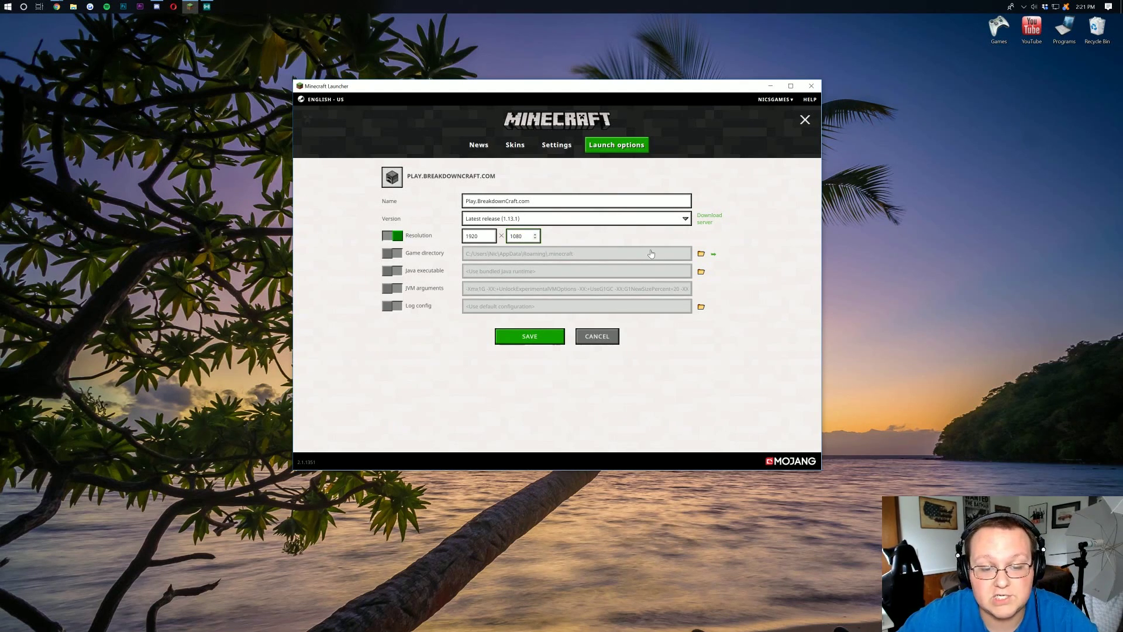
{"action": "left_click", "coordinate": [530, 337]}
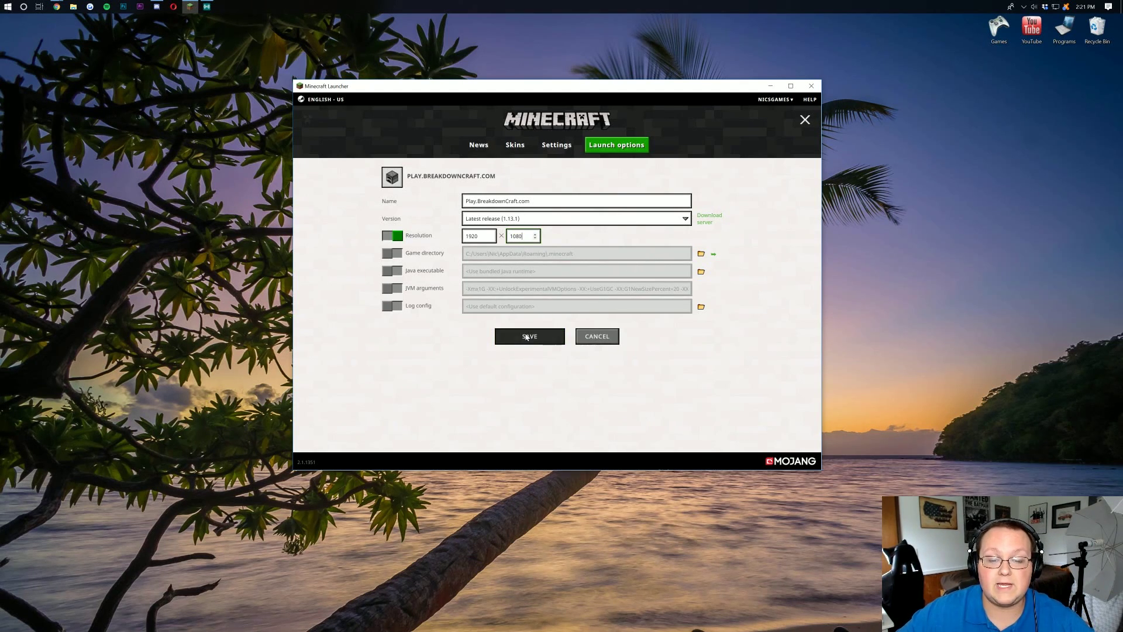
Choose the Play.BreakdownCraft.com configuration from the launcher's start page and launch the game
{"action": "left_click", "coordinate": [487, 150]}
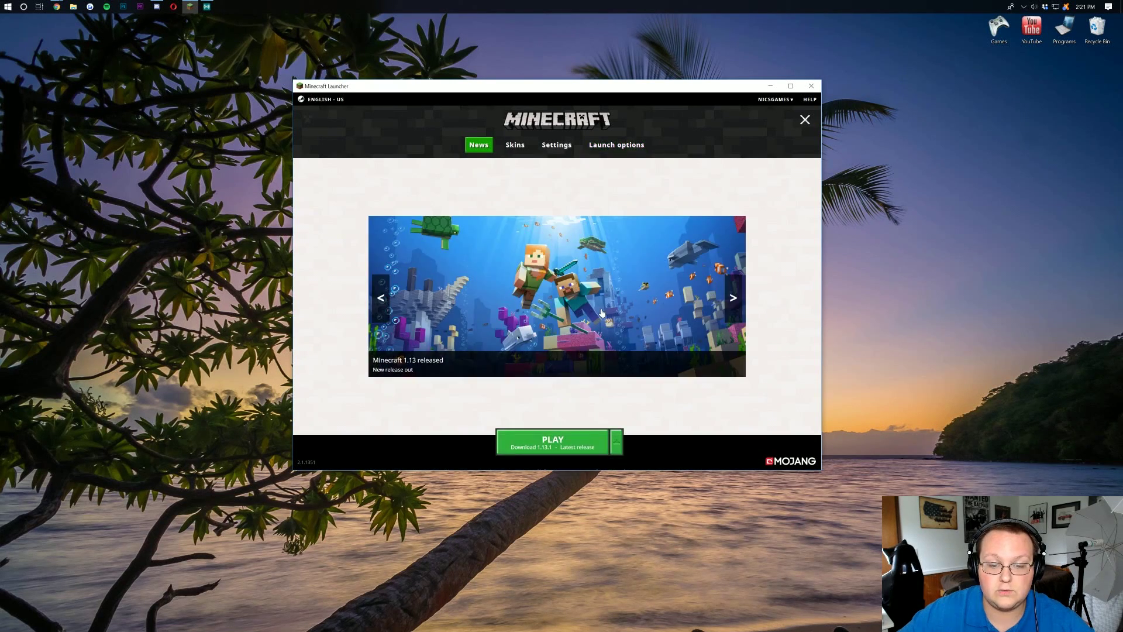
{"action": "left_click", "coordinate": [622, 444]}
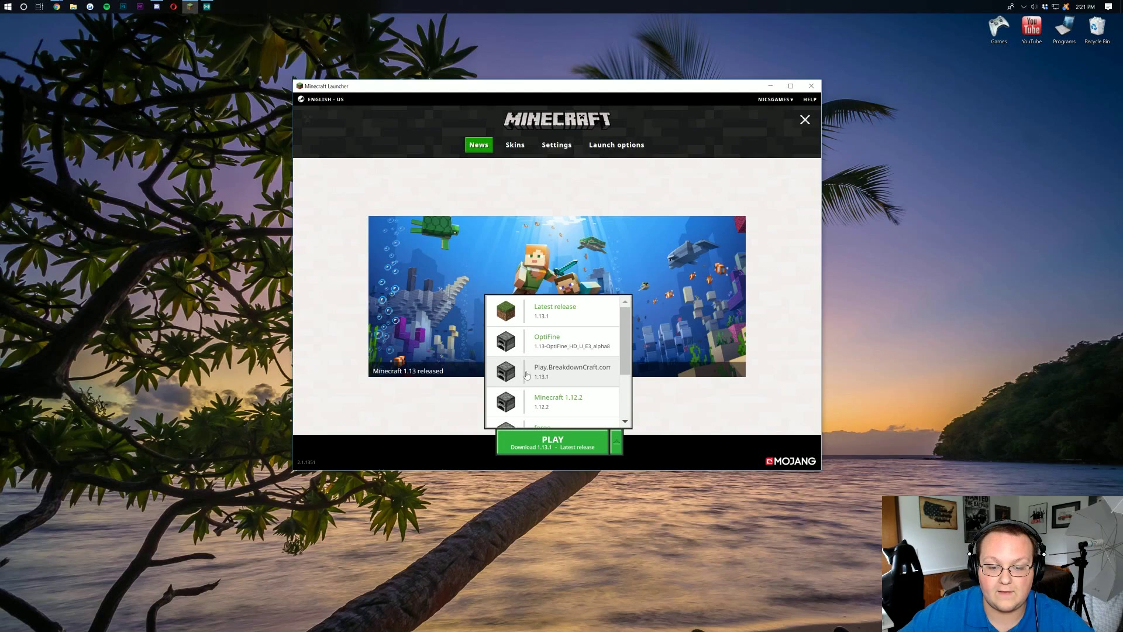
{"action": "left_click", "coordinate": [568, 379]}
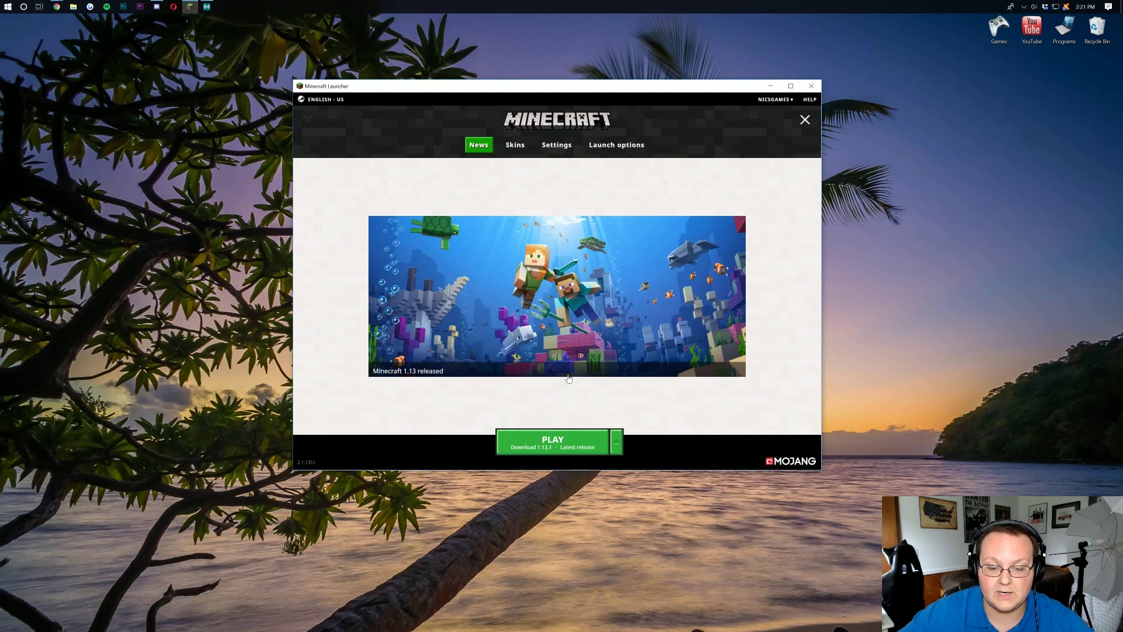
{"action": "left_click", "coordinate": [559, 443]}
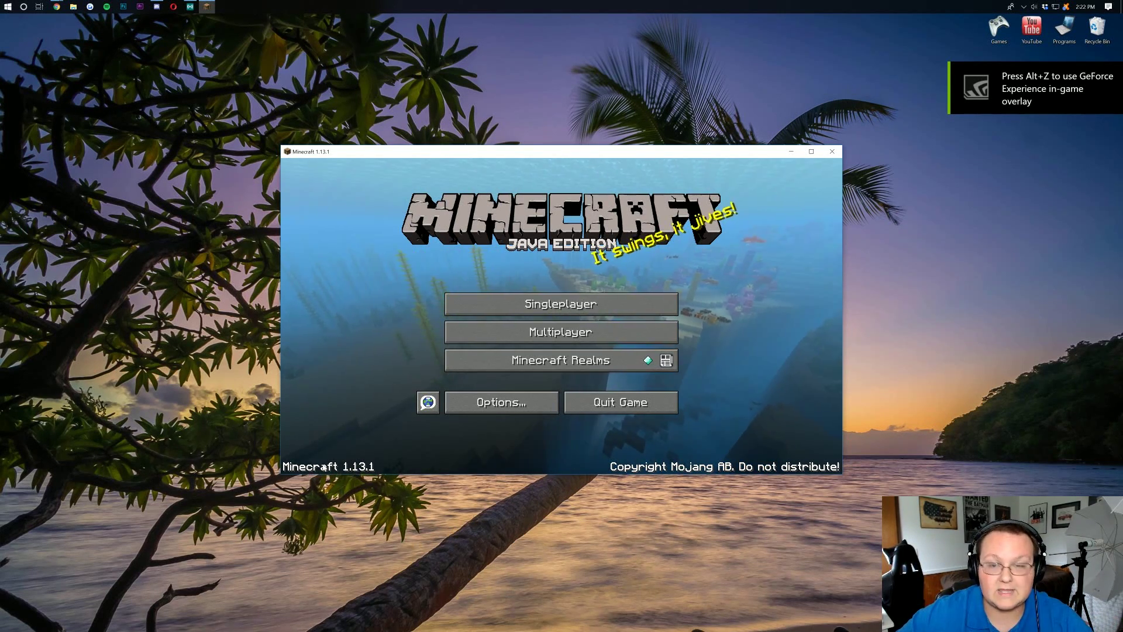
Open the singleplayer world list and select the survival world last saved in version 1.11.2
{"action": "left_click", "coordinate": [536, 307]}
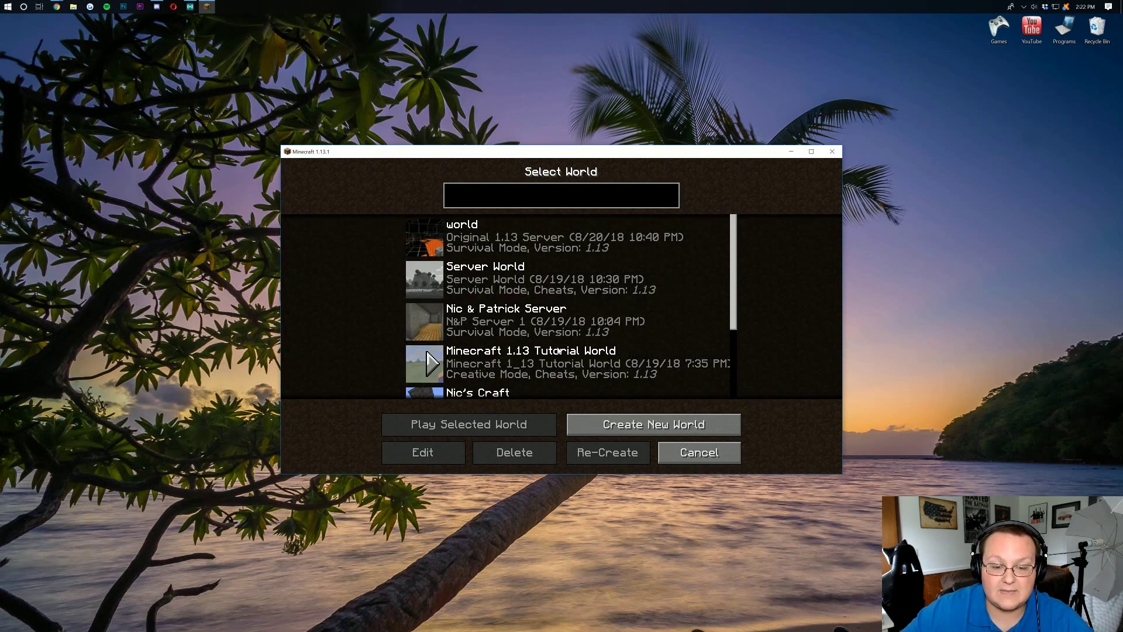
{"action": "scroll", "coordinate": [557, 343], "scroll_direction": "down", "scroll_amount": 5}
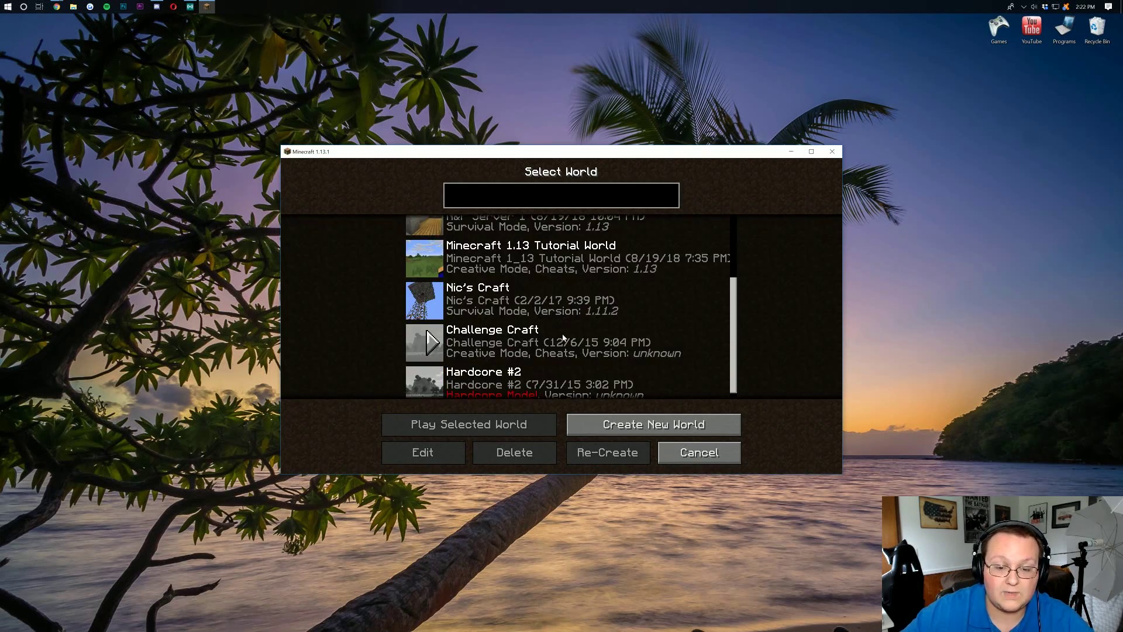
{"action": "scroll", "coordinate": [564, 338], "scroll_direction": "down", "scroll_amount": 1}
{"action": "left_click", "coordinate": [579, 296]}
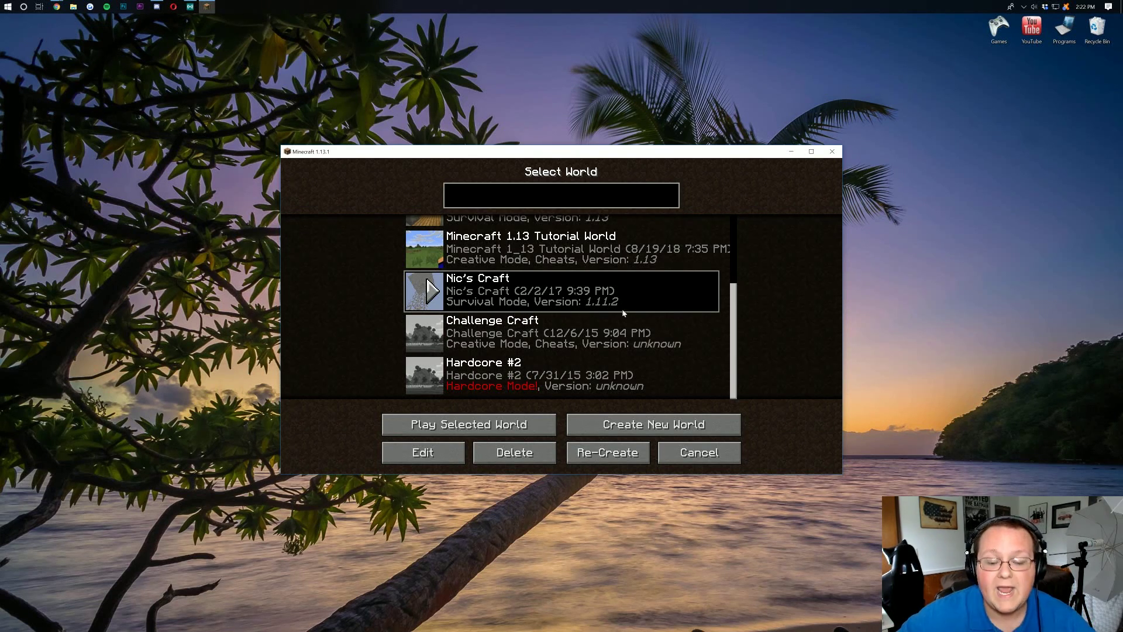
Play the selected 1.11.2 survival world, backing it up before loading it in version 1.13.1
{"action": "left_click", "coordinate": [432, 290]}
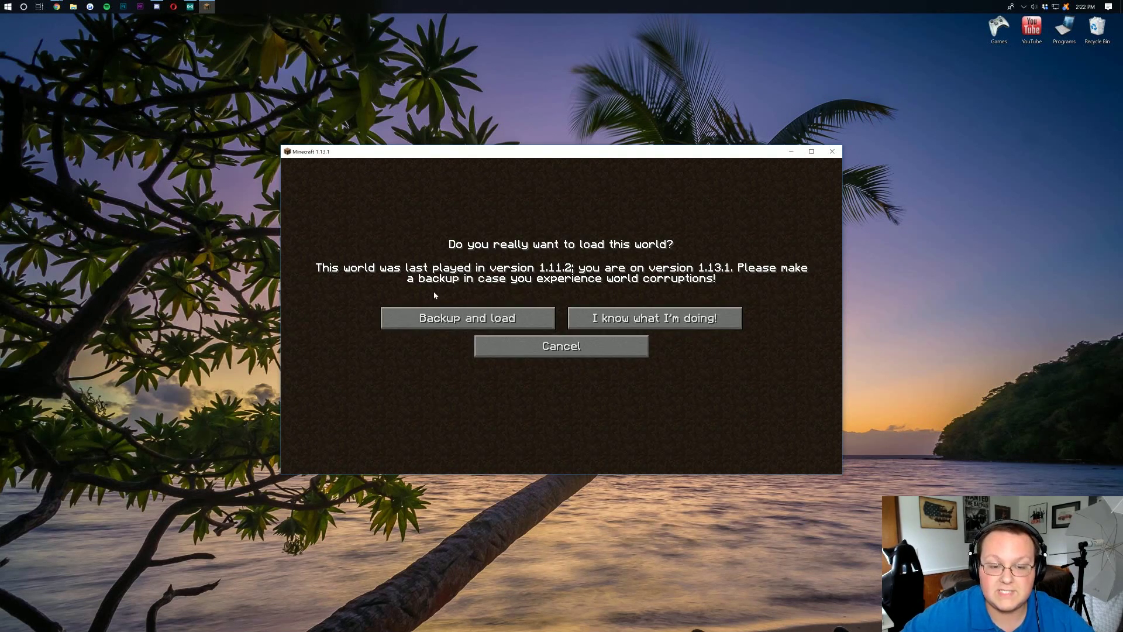
{"action": "left_click", "coordinate": [514, 321]}
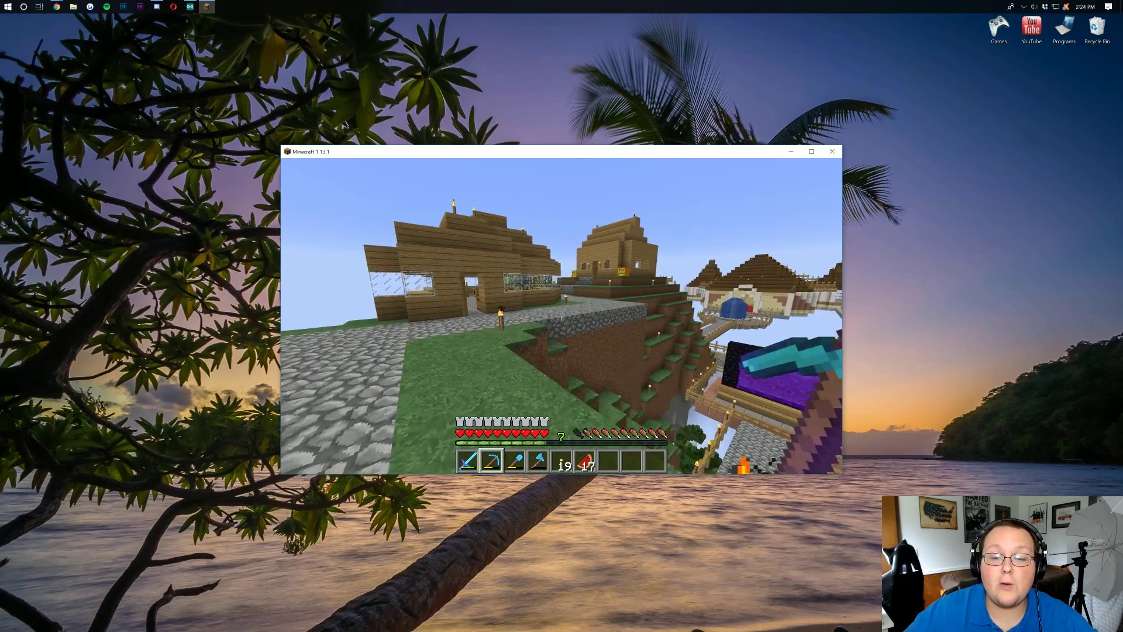
Walk along the cobblestone path to the wooden house with the jack-o'-lanterns and check the player's inventory
{"action": "key", "text": "w"}
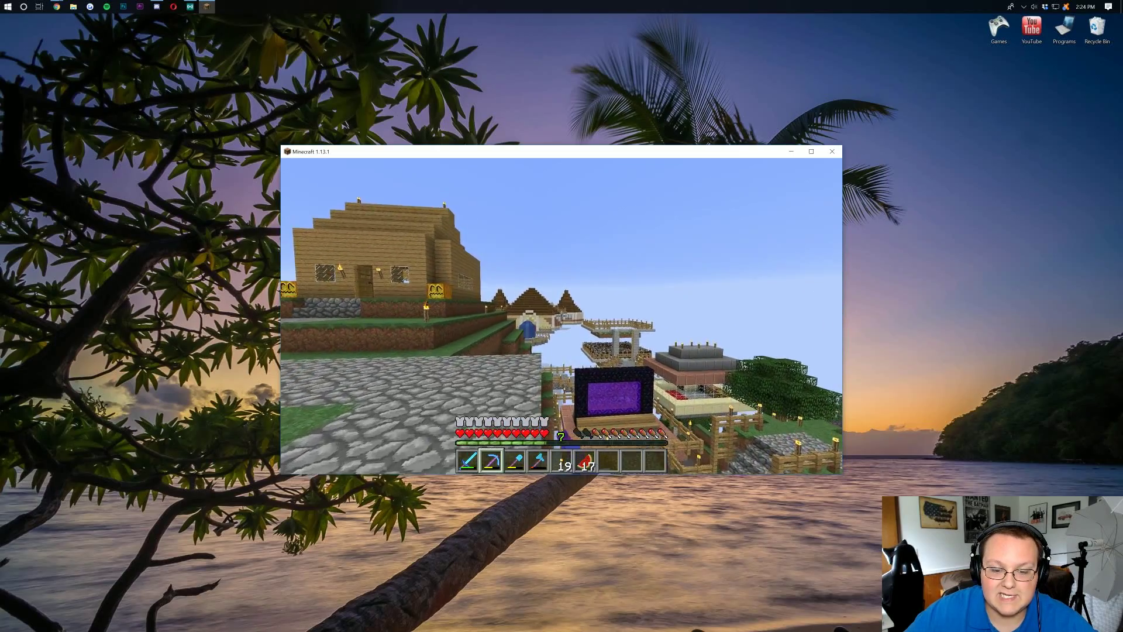
{"action": "key", "text": "w"}
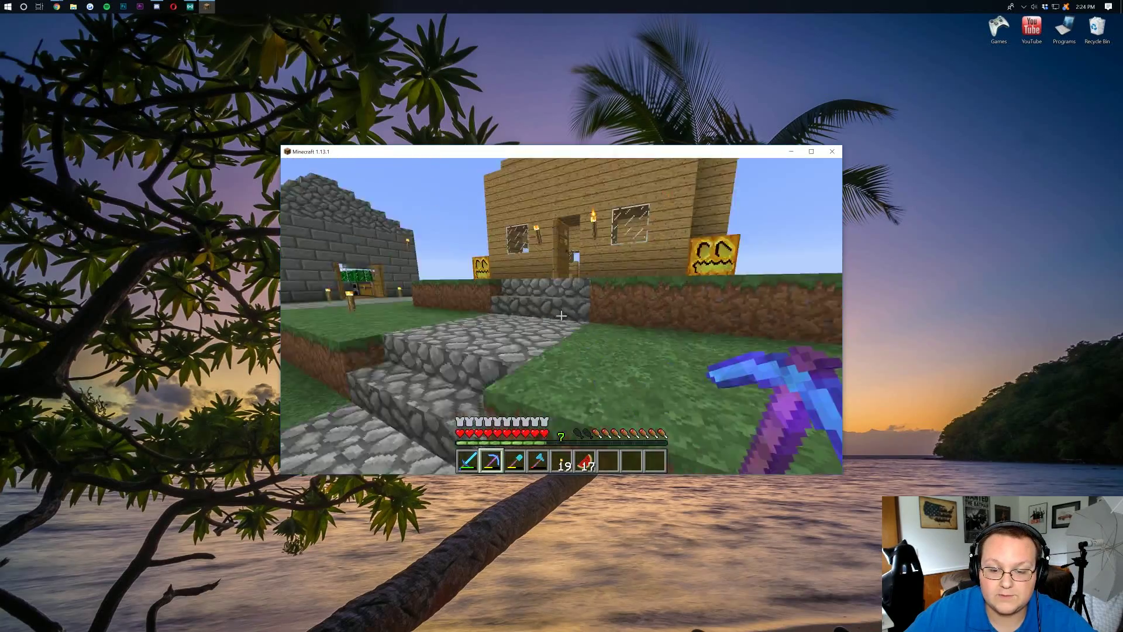
{"action": "key", "text": "e"}
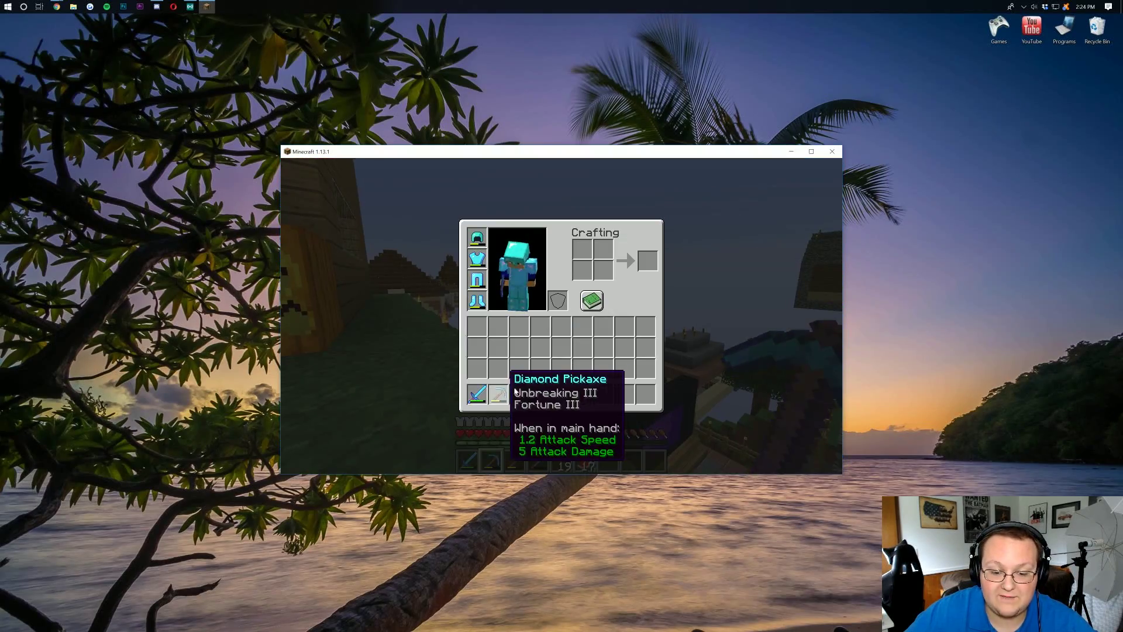
{"action": "key", "text": "e"}
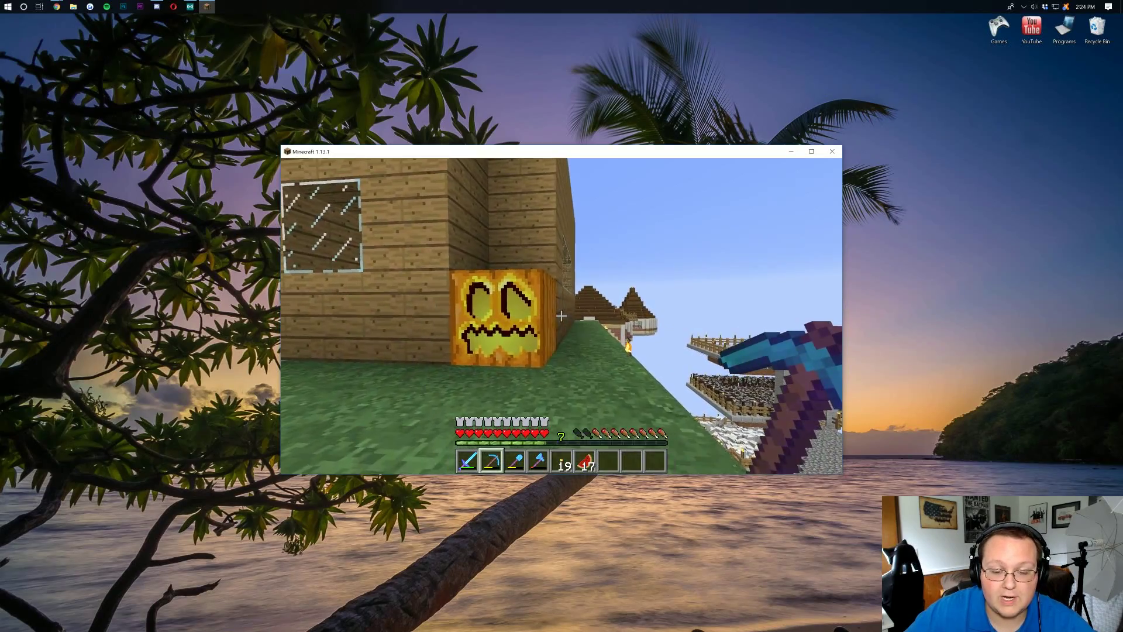
Explore the village along the cobblestone path, from the wooden houses toward the floating tower and back
{"action": "key", "text": "w"}
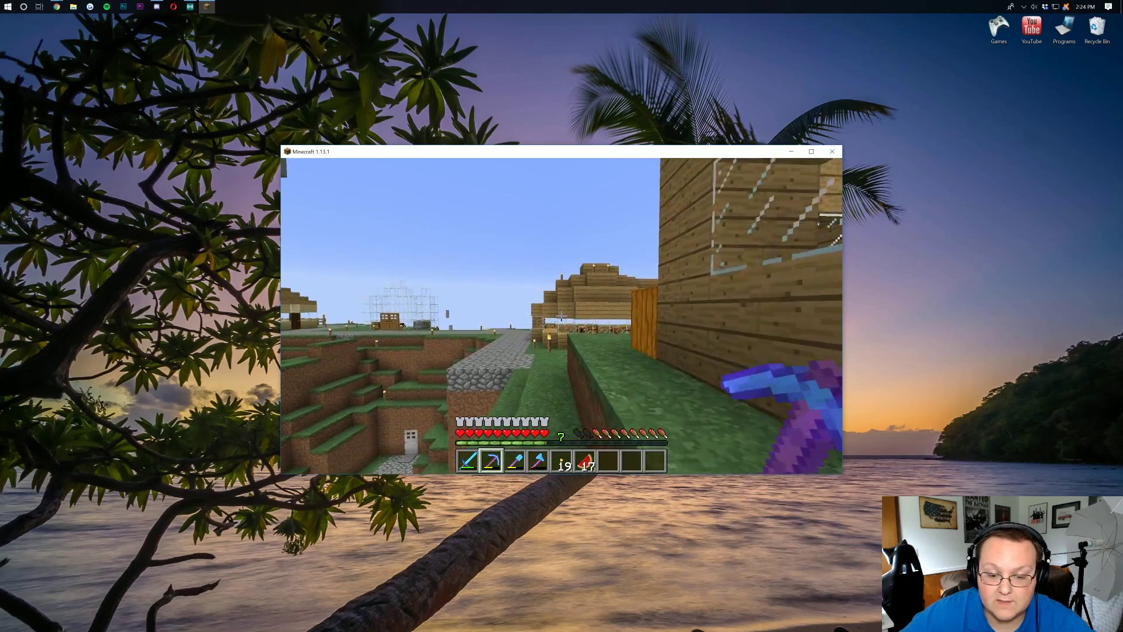
{"action": "key", "text": "a"}
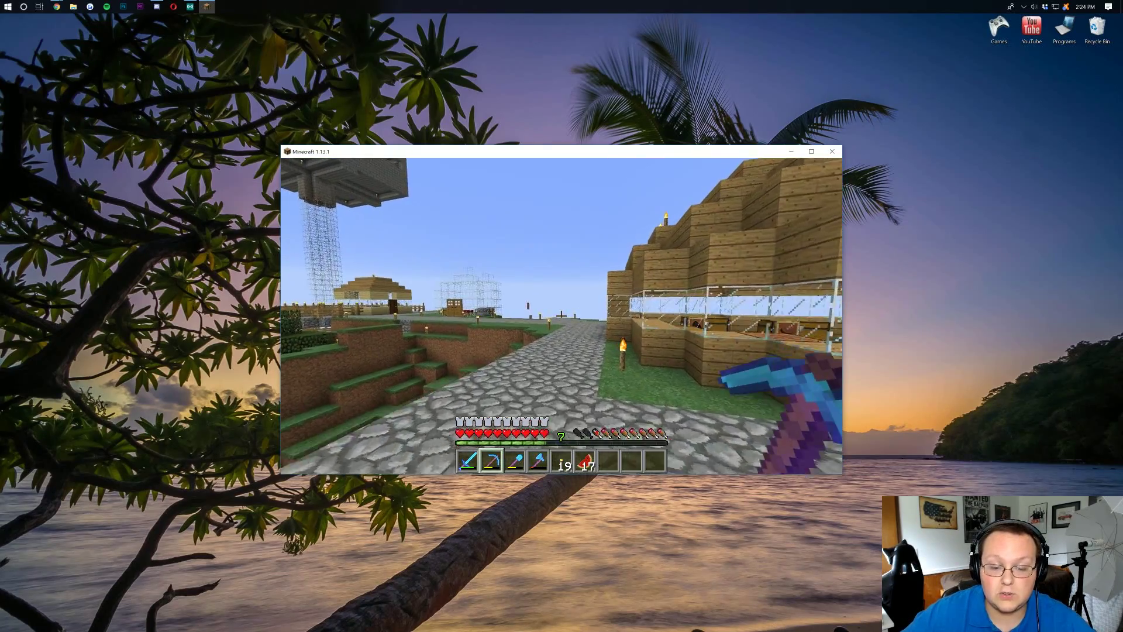
{"action": "key", "text": "a"}
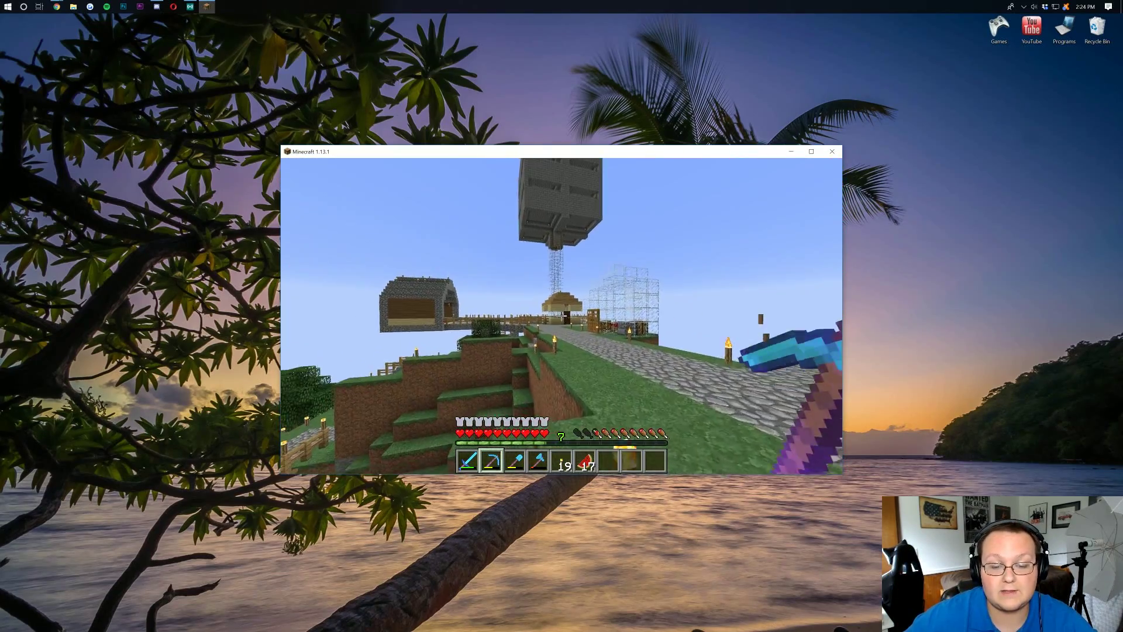
{"action": "key", "text": "w"}
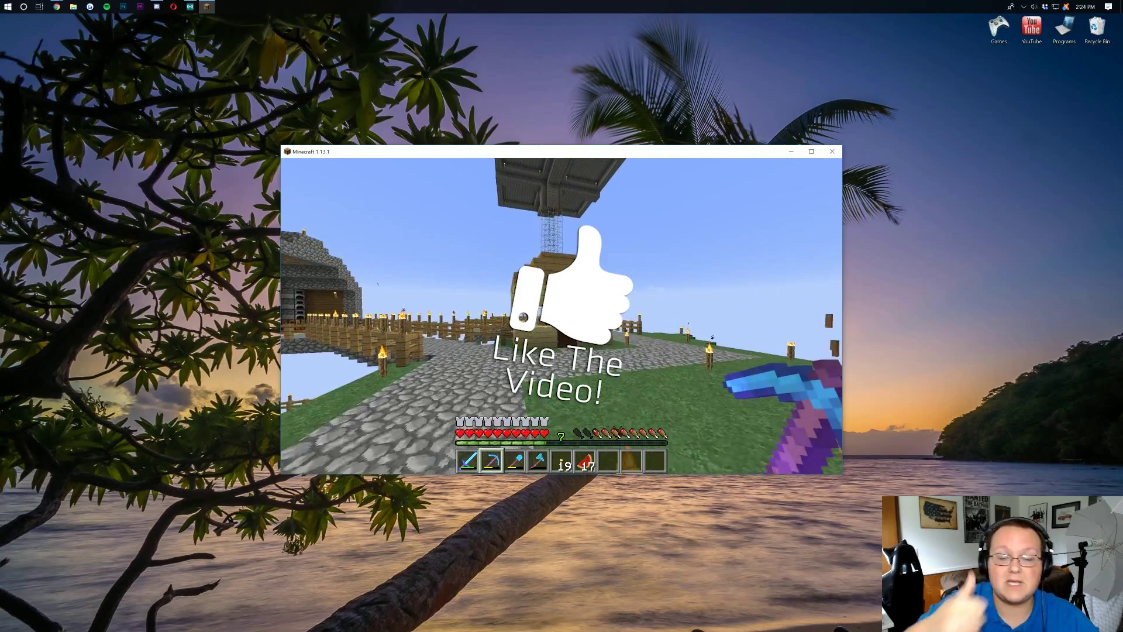
{"action": "key", "text": "w"}
{"action": "key", "text": "w"}
{"action": "key", "text": "w"}
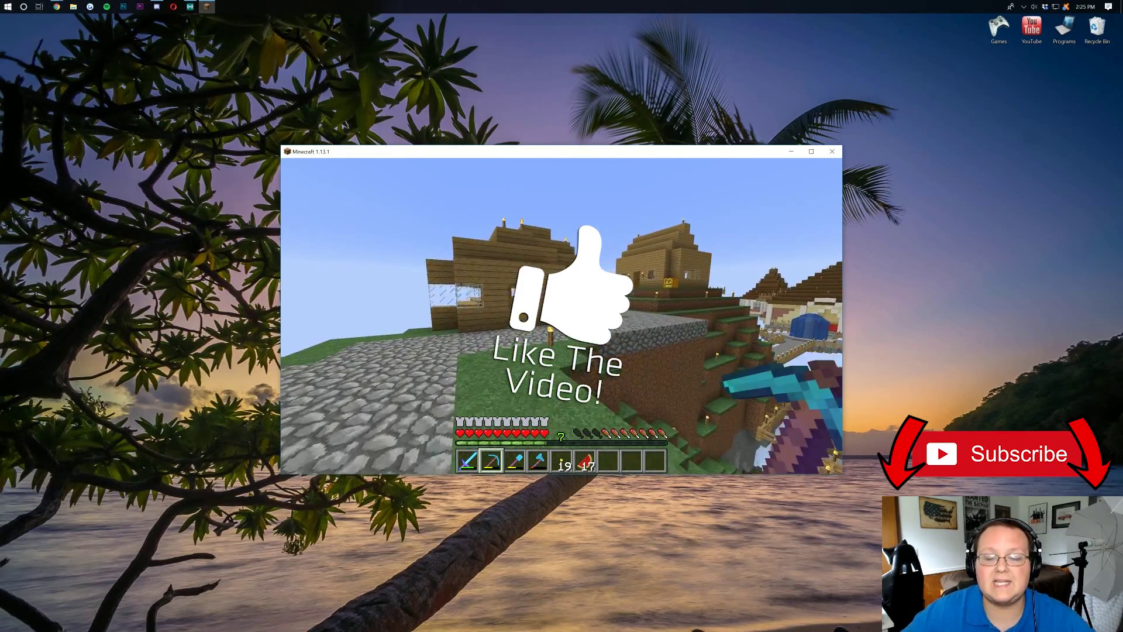
Walk past the wooden houses and the stone building, and follow the fenced cobblestone walkway toward the crop farm
{"action": "key", "text": "w"}
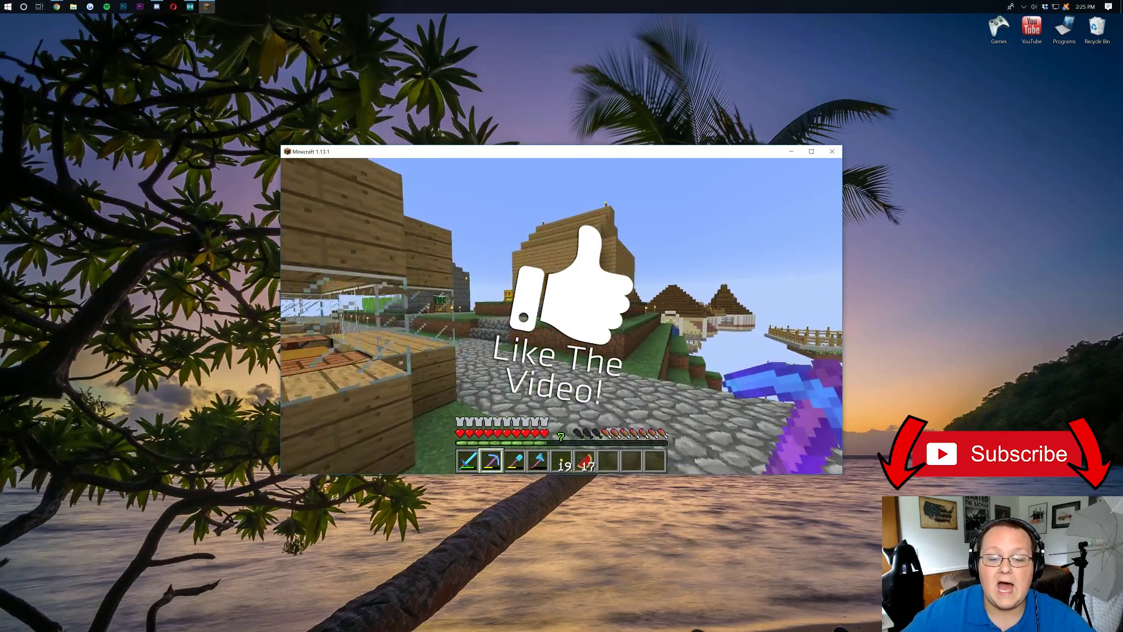
{"action": "key", "text": "w"}
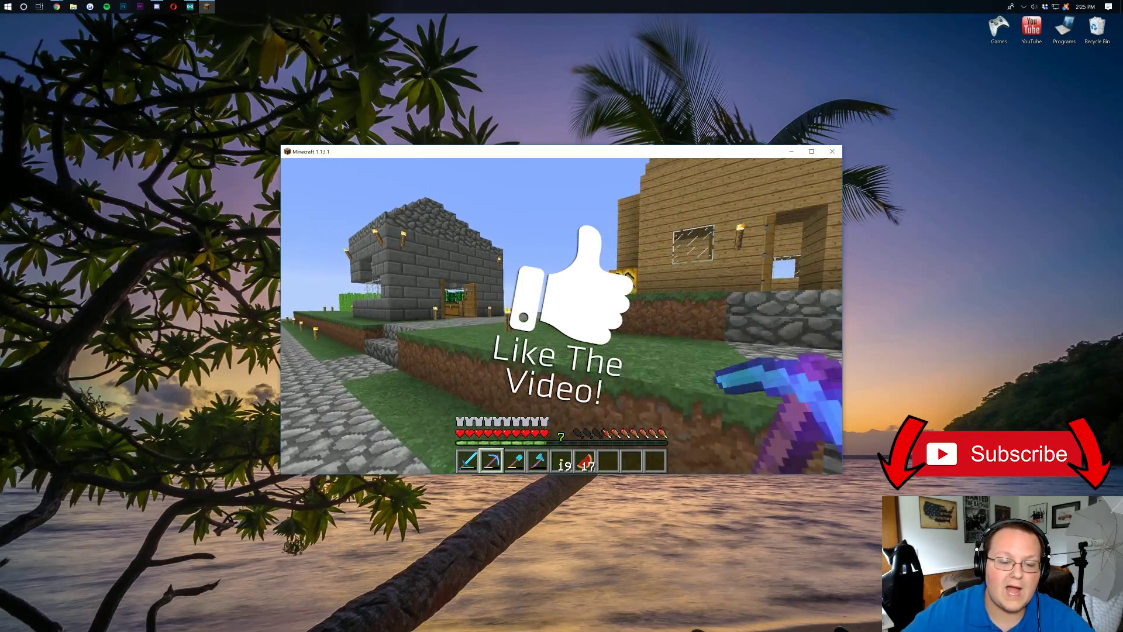
{"action": "key", "text": "w"}
{"action": "key", "text": "w"}
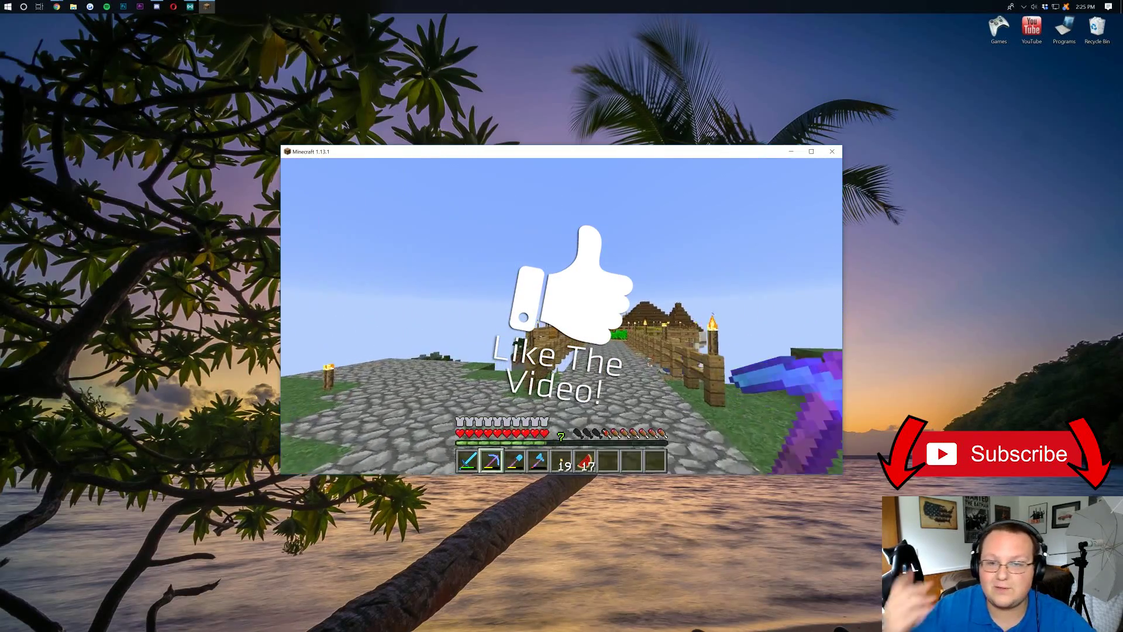
{"action": "key", "text": "w"}
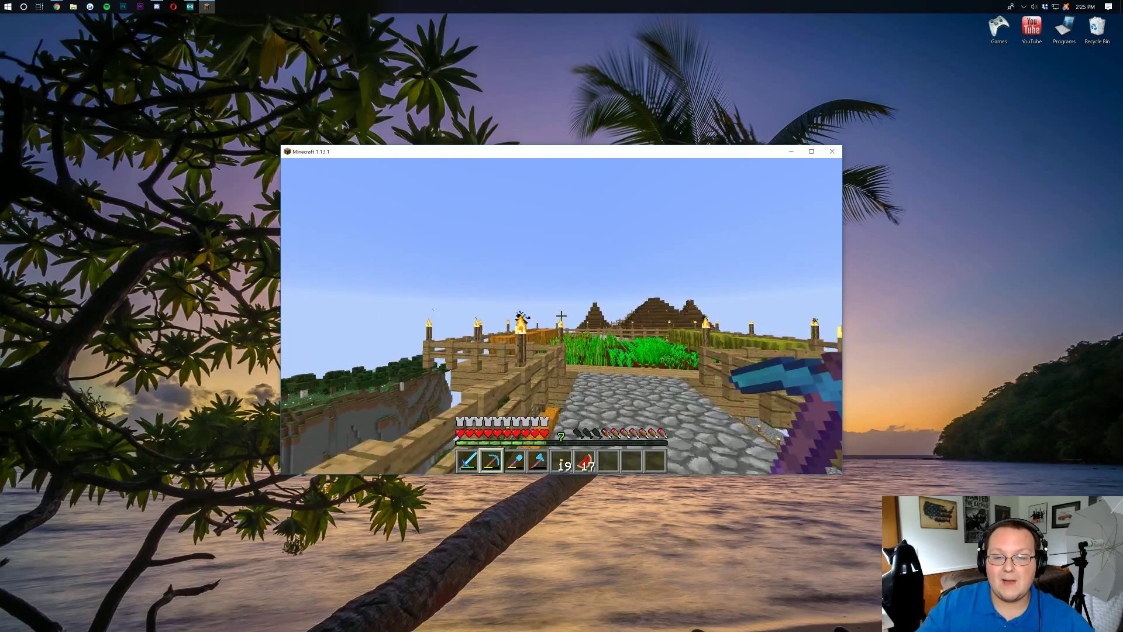